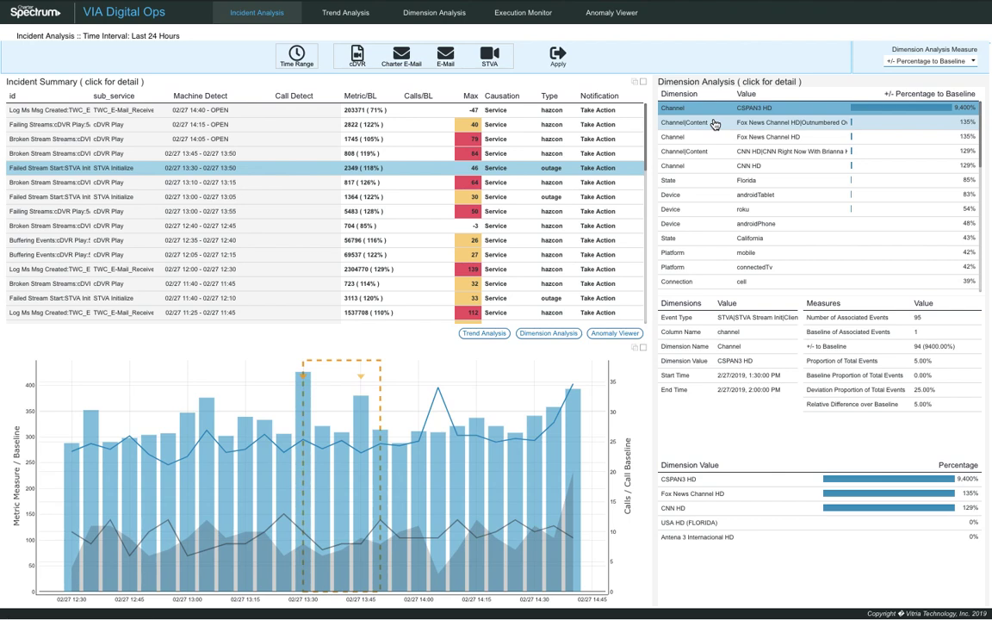
Step: Look through the Dimension Analysis list for the selected Failed Stream Start incident
scroll(731, 193, "down", 3)
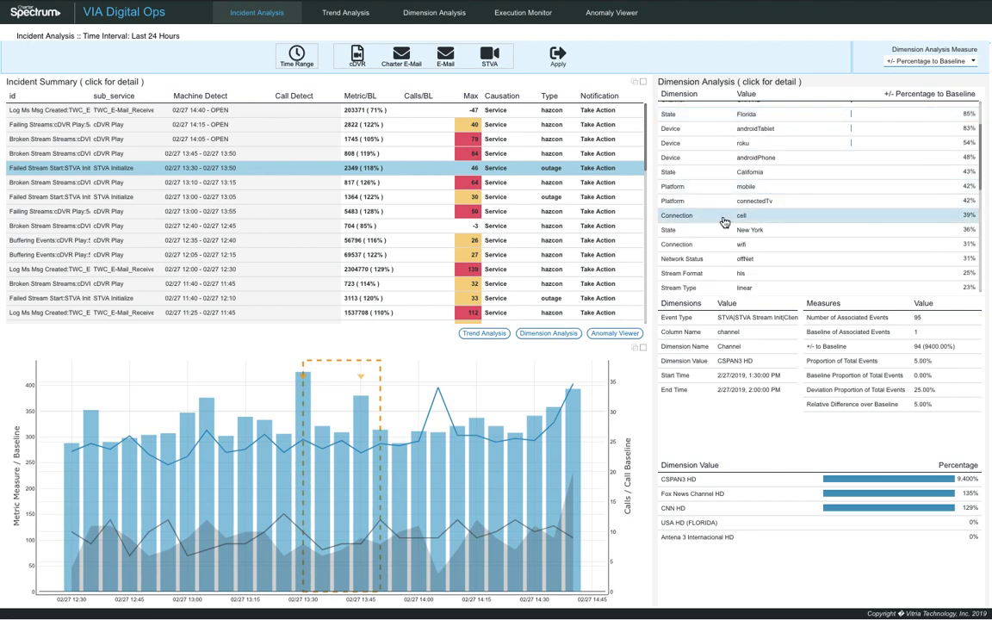
scroll(725, 222, "up", 3)
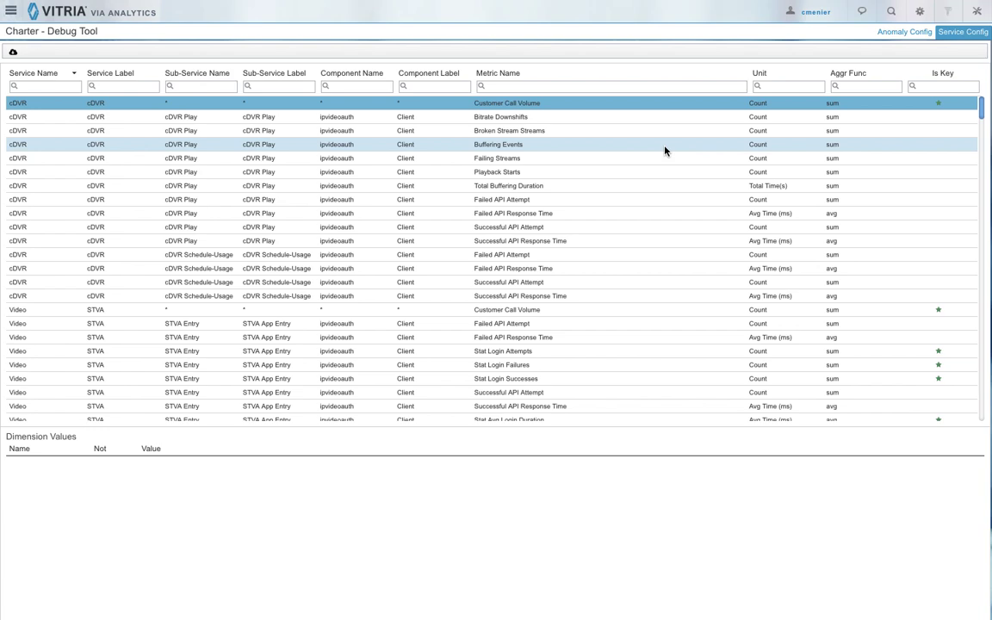
Step: Review the cDVR and STVA metrics in the Service Config table, including client, switch and load balancer components
scroll(664, 151, "down", 10)
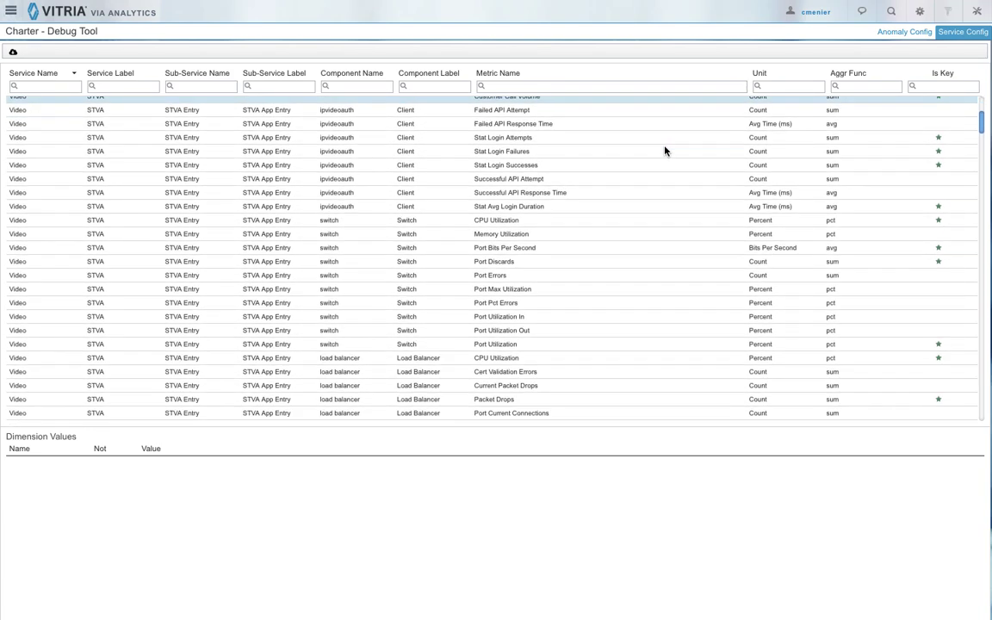
scroll(664, 151, "down", 5)
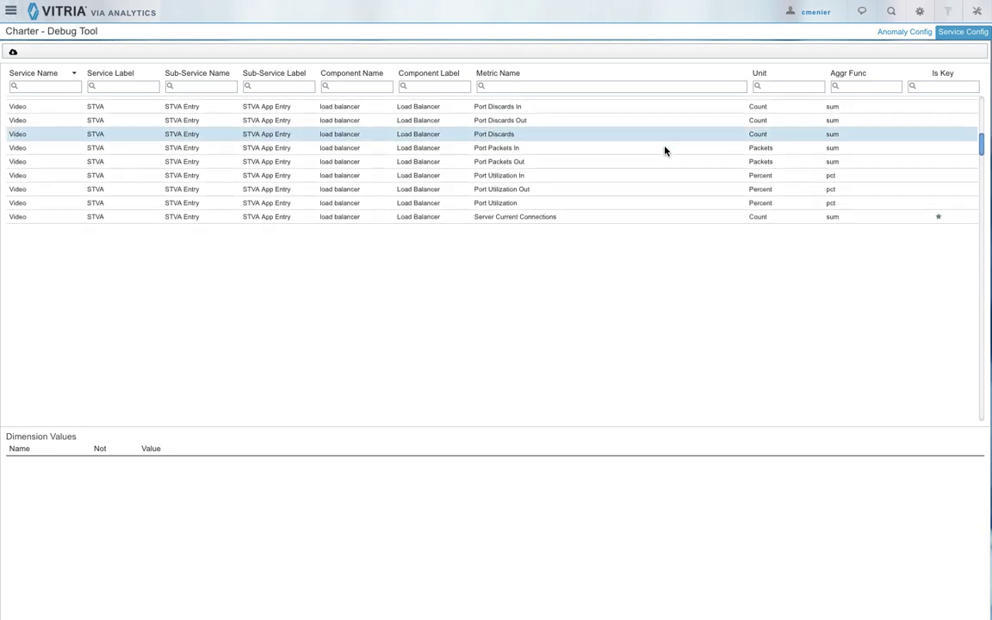
scroll(665, 151, "down", 3)
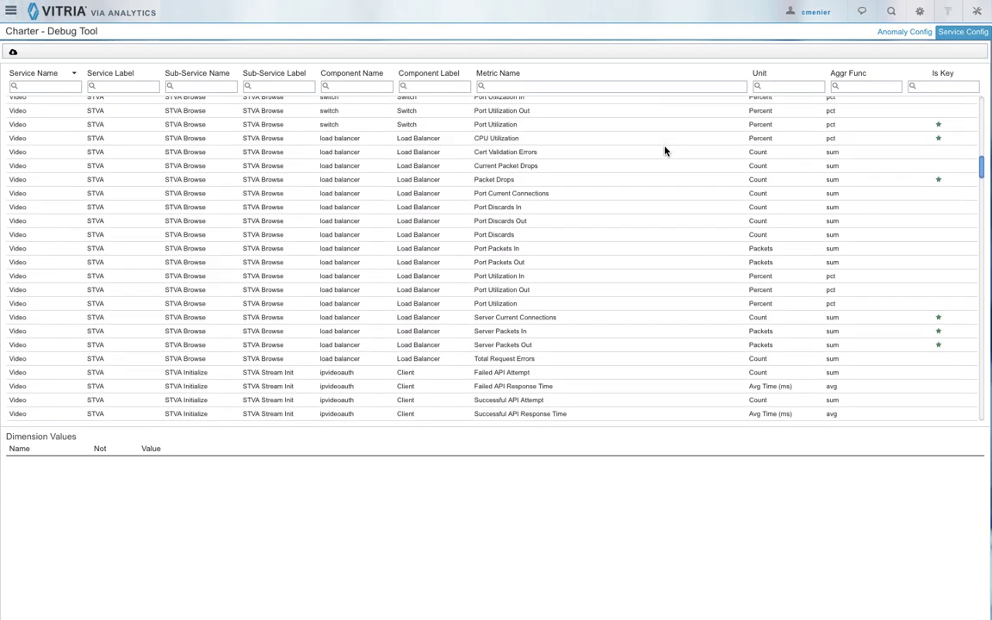
scroll(664, 151, "down", 5)
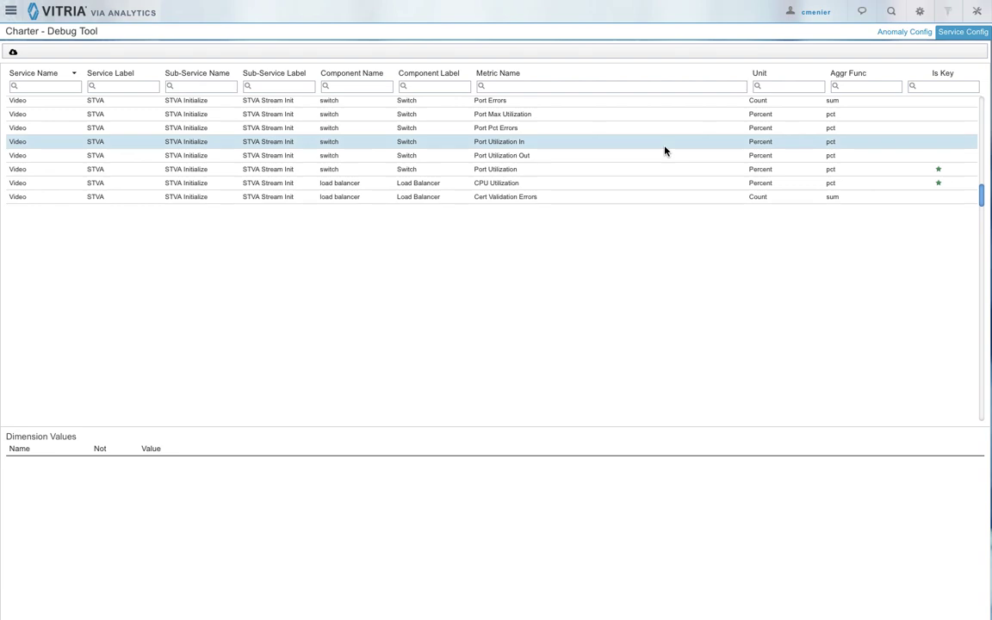
scroll(664, 151, "down", 5)
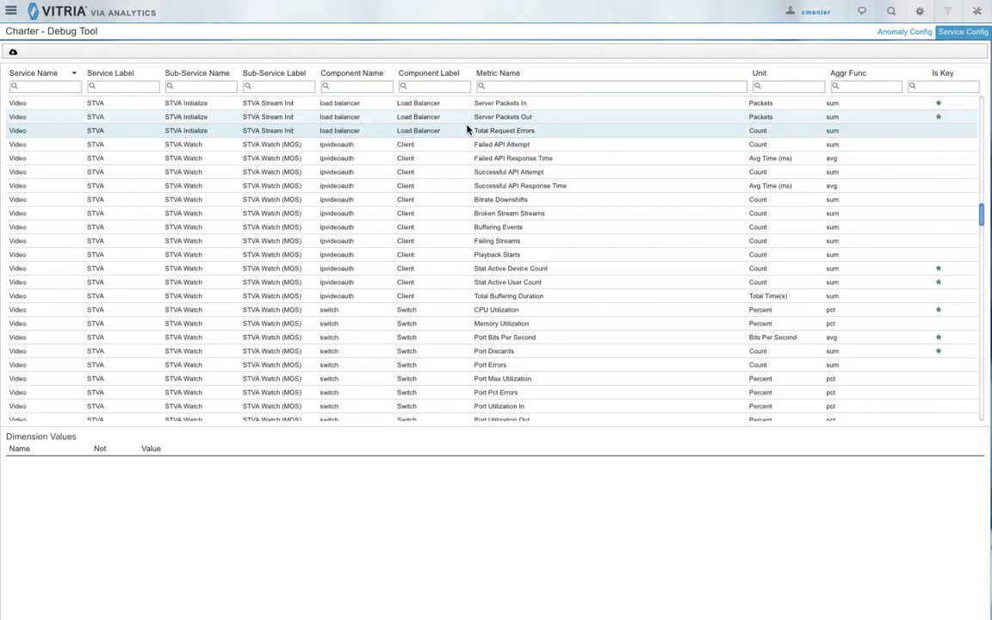
scroll(627, 185, "down", 3)
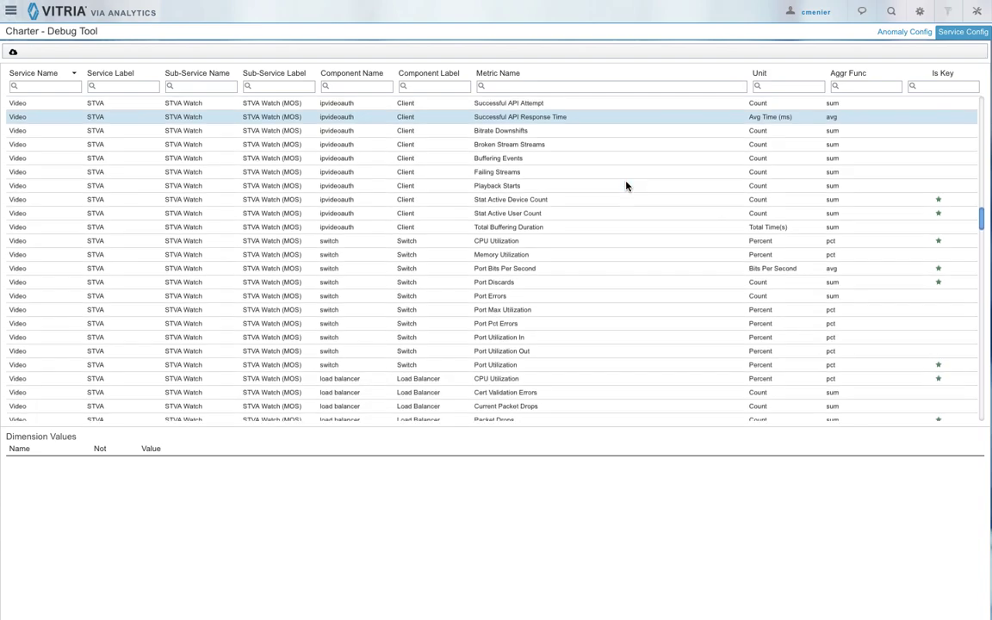
left_click(626, 185)
scroll(626, 187, "down", 1)
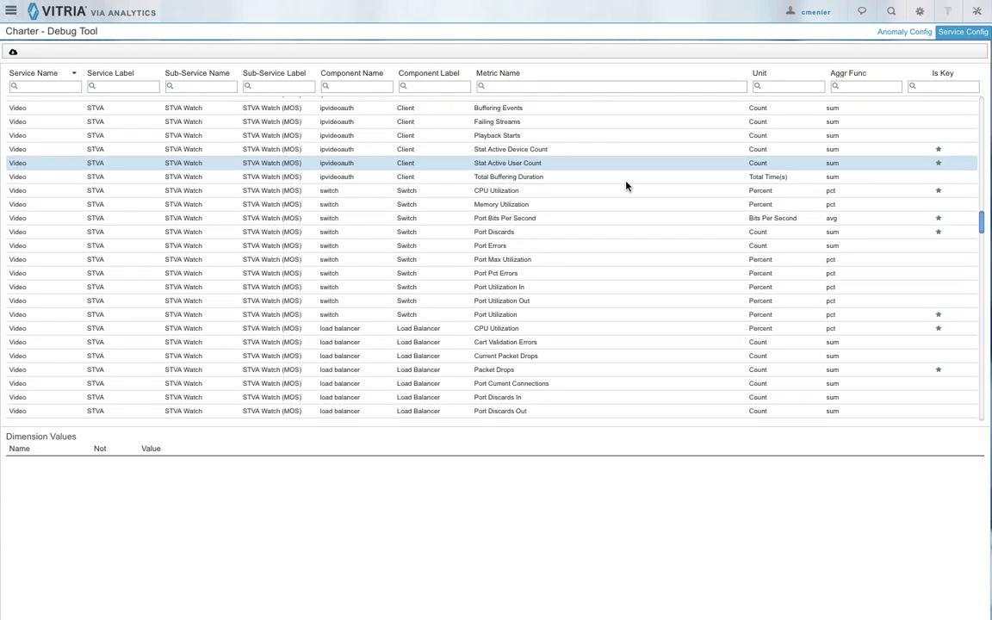
scroll(626, 186, "up", 2)
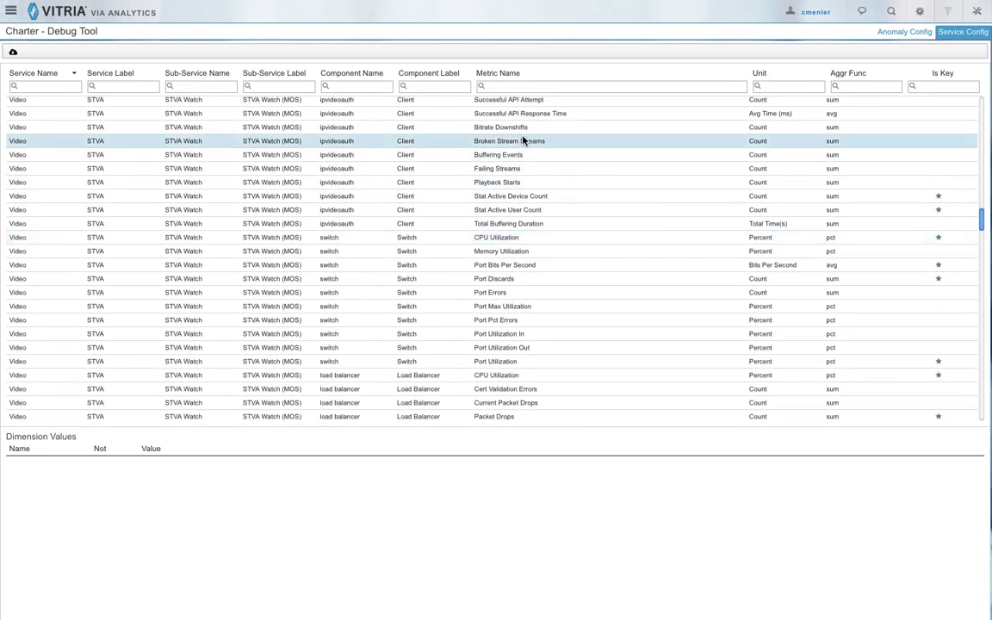
scroll(547, 186, "down", 2)
left_click(534, 182)
scroll(534, 185, "down", 10)
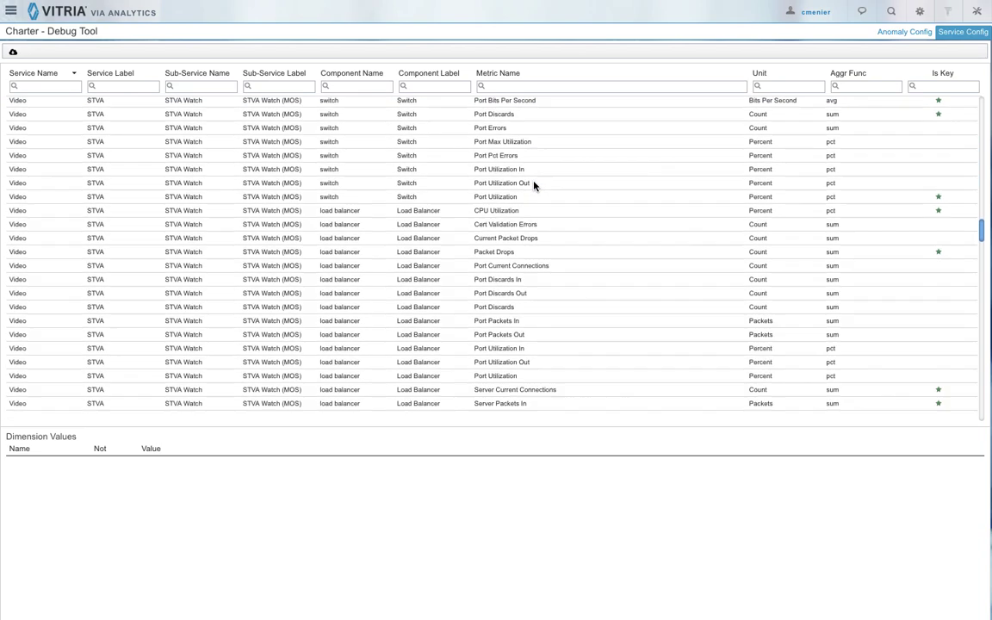
scroll(534, 186, "down", 1)
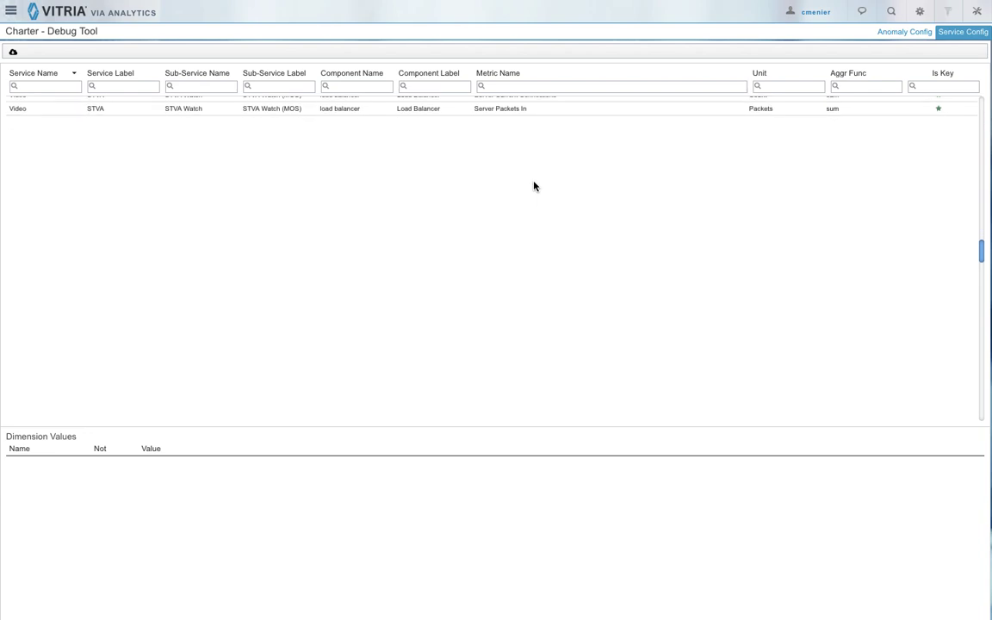
Step: Review the E-Mail - TWC metrics in the Service Config table, covering the application and network sub-services
scroll(534, 185, "down", 1)
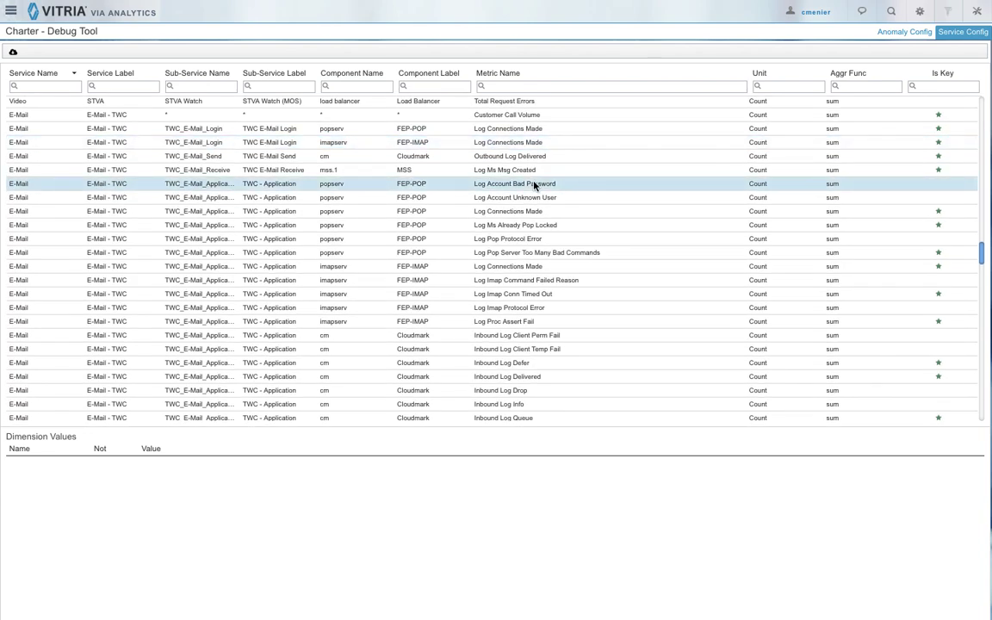
scroll(534, 186, "down", 6)
scroll(534, 185, "down", 1)
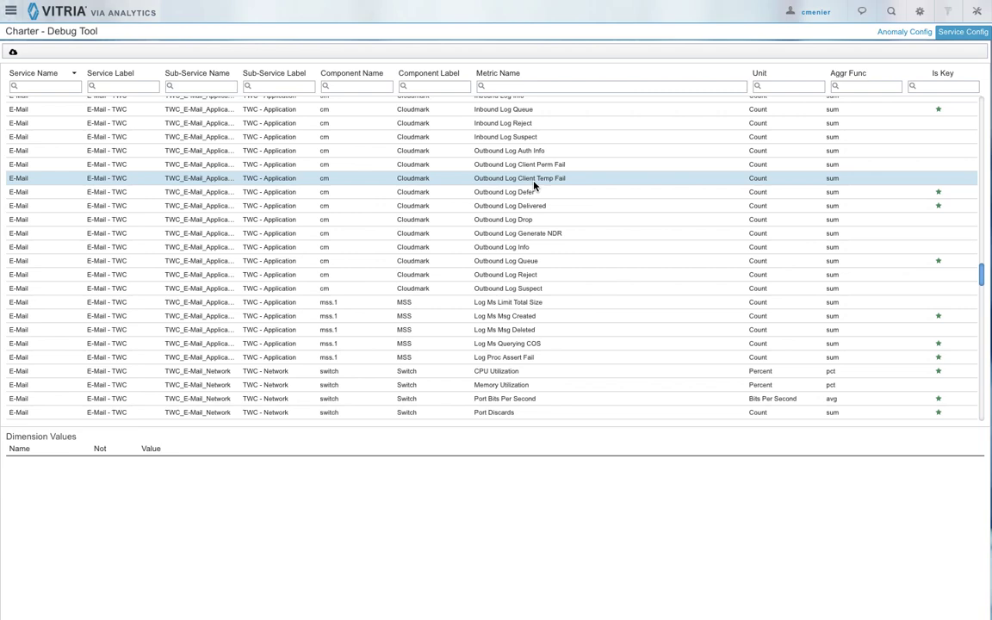
scroll(534, 185, "down", 3)
left_click(535, 185)
scroll(534, 186, "up", 2)
scroll(534, 185, "up", 1)
left_click(534, 183)
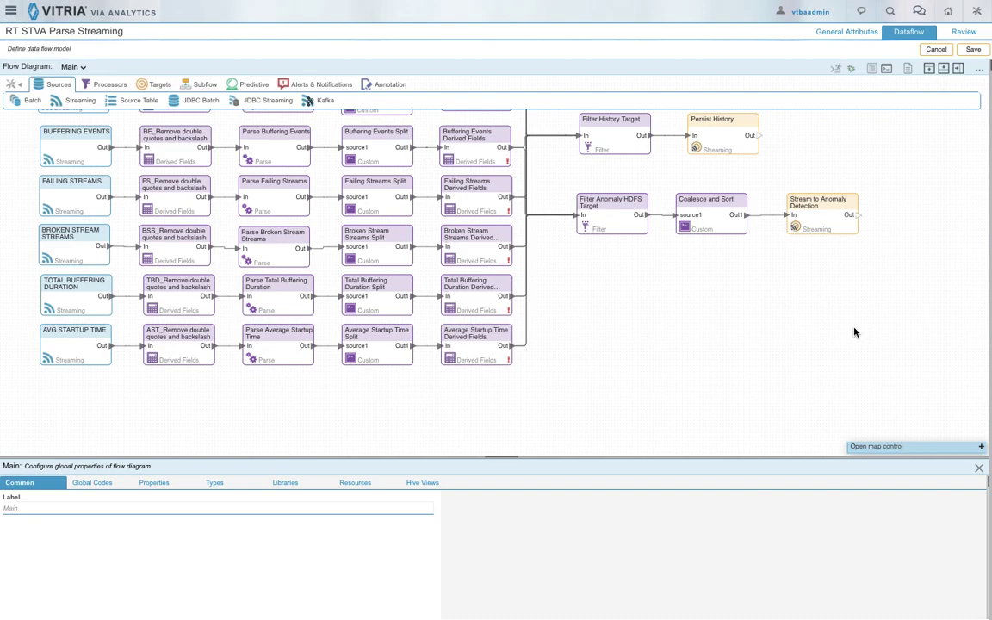
Step: Examine the RT STVA Parse Streaming dataflow from its streaming sources through parsing to the history and anomaly detection targets
scroll(855, 332, "up", 5)
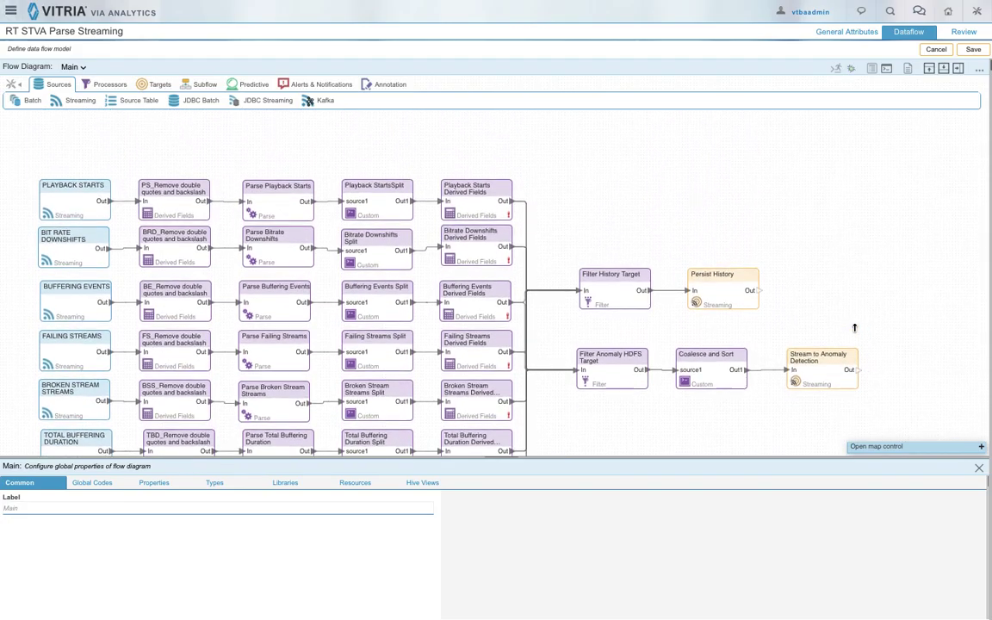
scroll(888, 310, "down", 1)
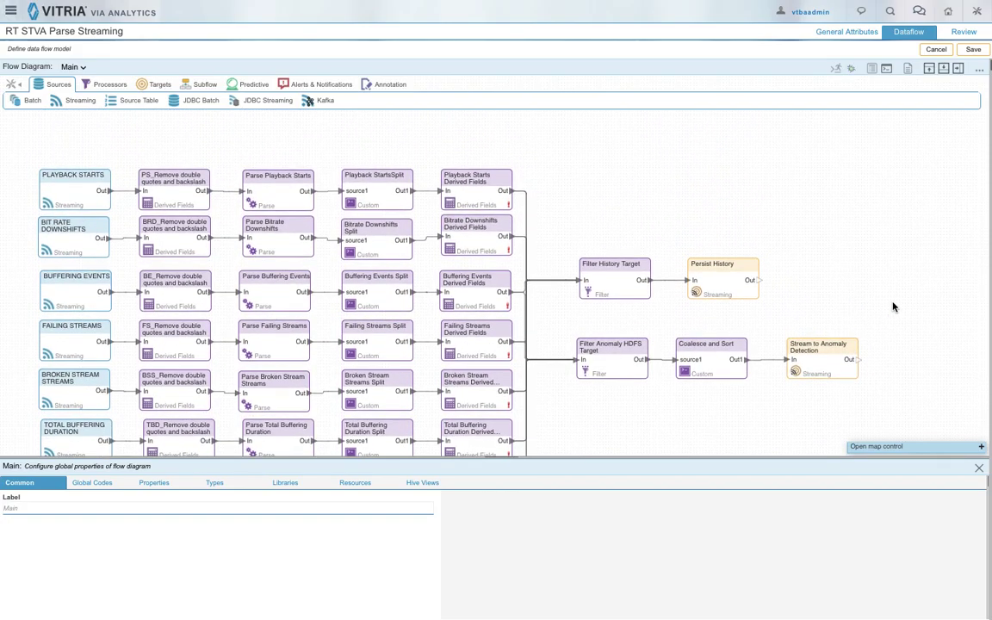
scroll(894, 307, "down", 3)
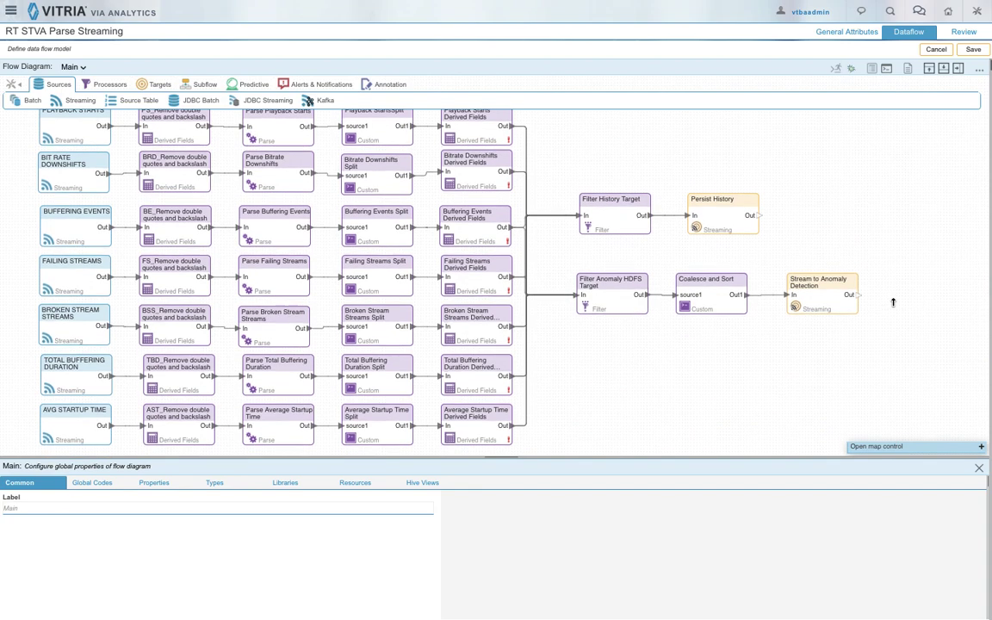
scroll(894, 303, "up", 1)
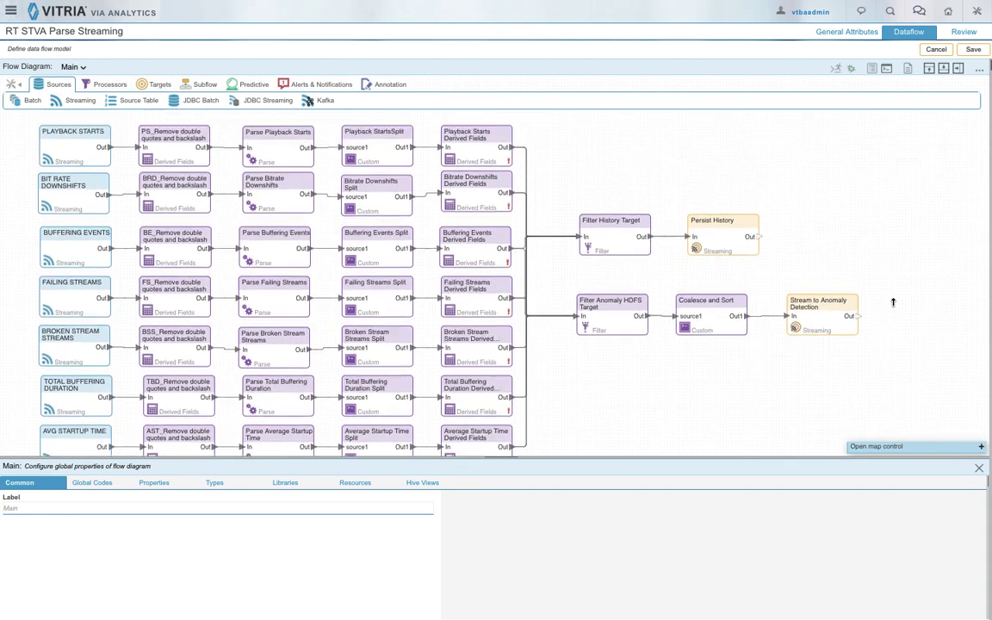
scroll(893, 303, "up", 1)
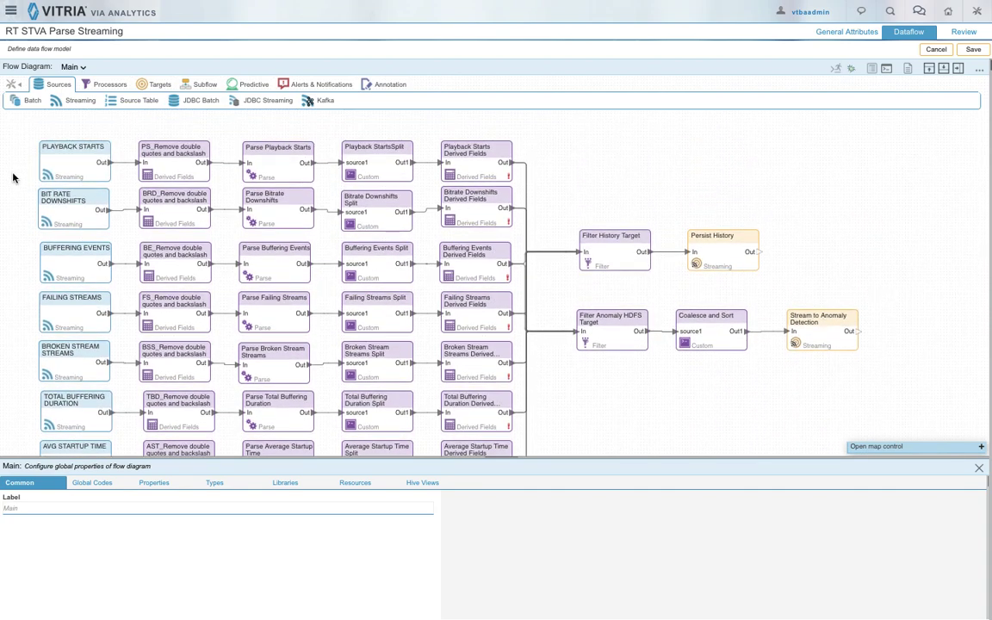
scroll(13, 178, "down", 2)
scroll(13, 174, "down", 3)
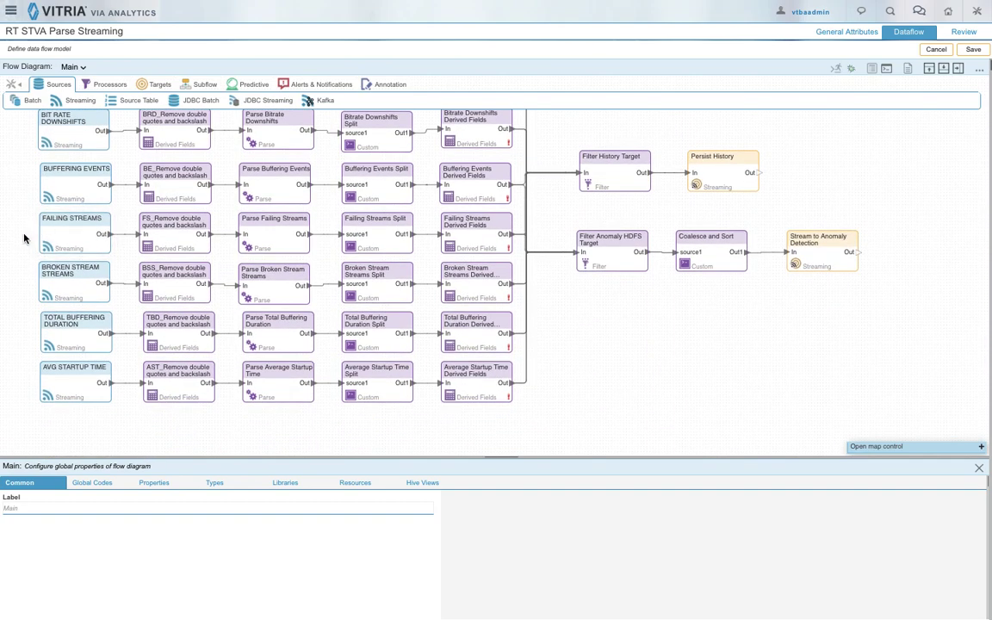
scroll(11, 230, "down", 3)
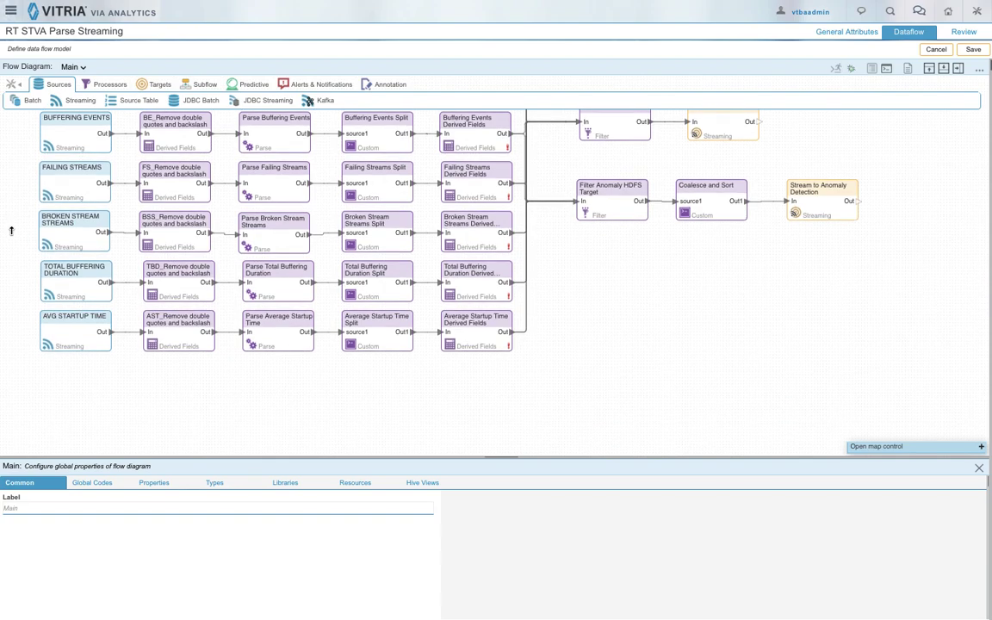
Step: Inspect the FAILING STREAMS source's settings and the main flow's global properties, from source file locations to the anomaly target filename
left_click(49, 177)
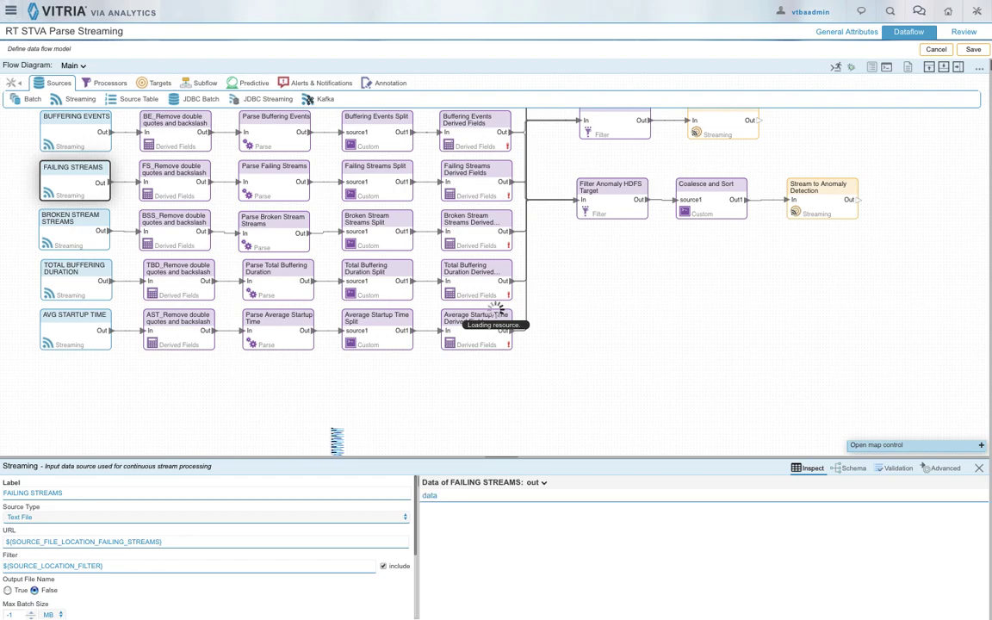
left_click(437, 414)
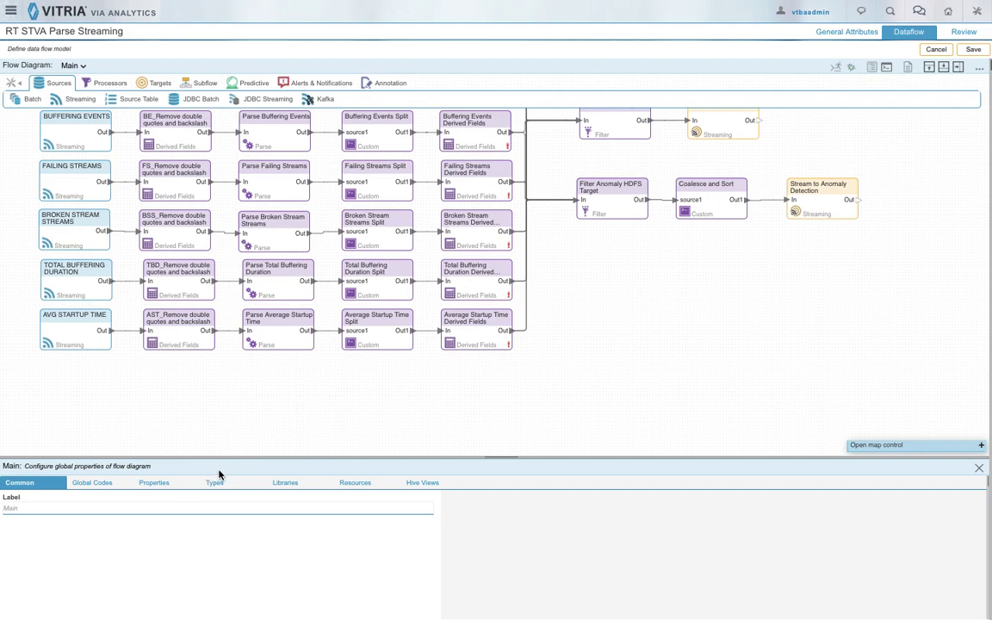
left_click(163, 485)
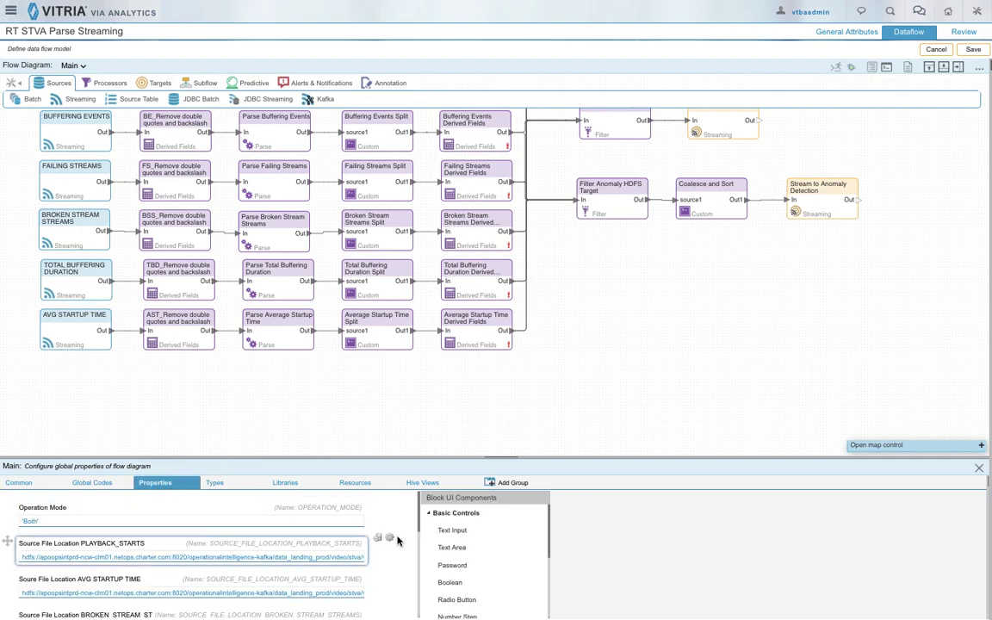
scroll(397, 540, "down", 3)
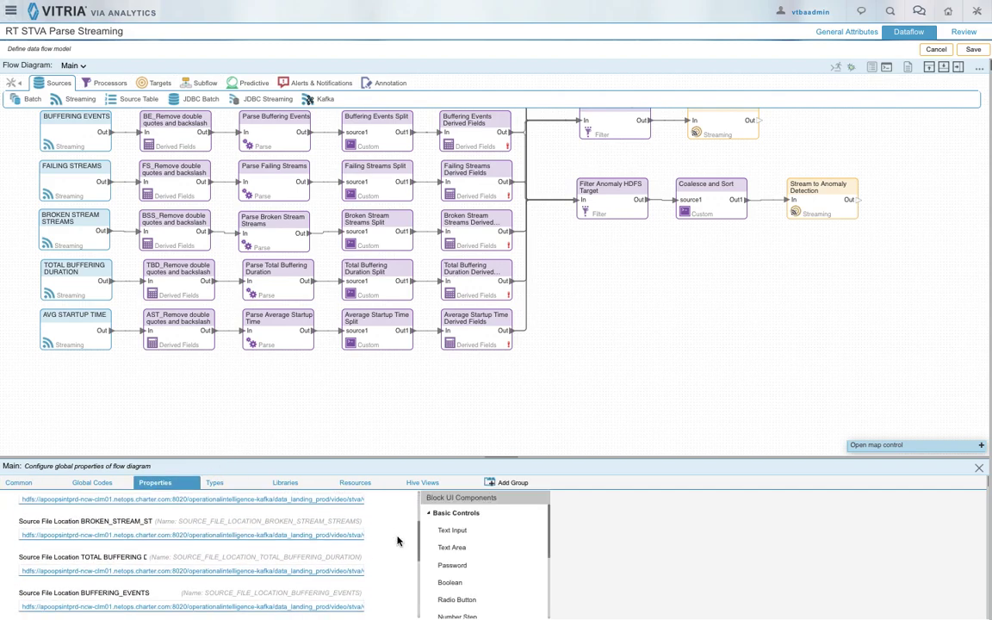
scroll(398, 540, "down", 3)
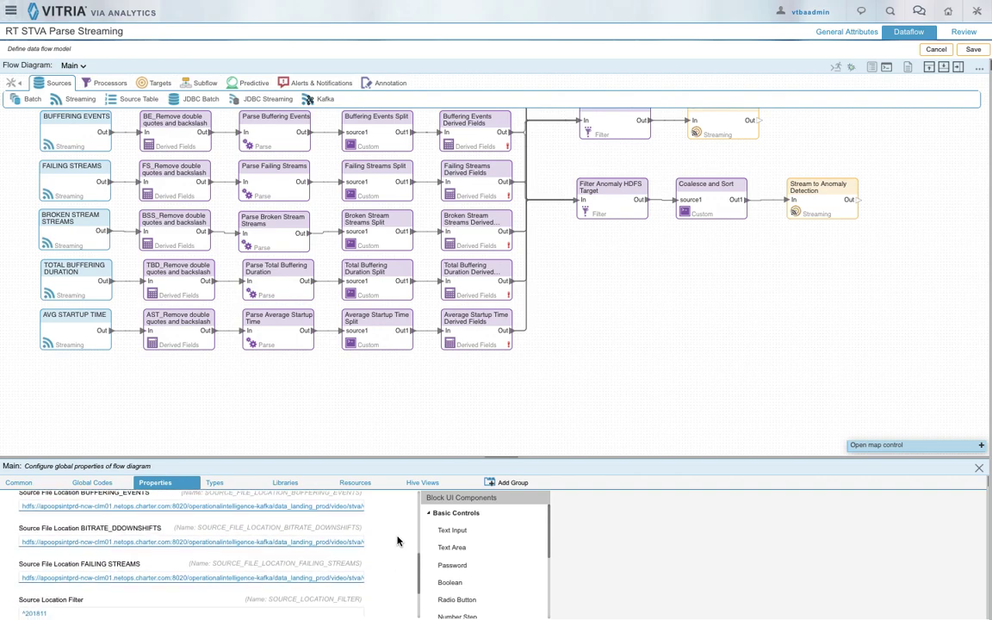
scroll(397, 540, "down", 1)
scroll(397, 540, "up", 5)
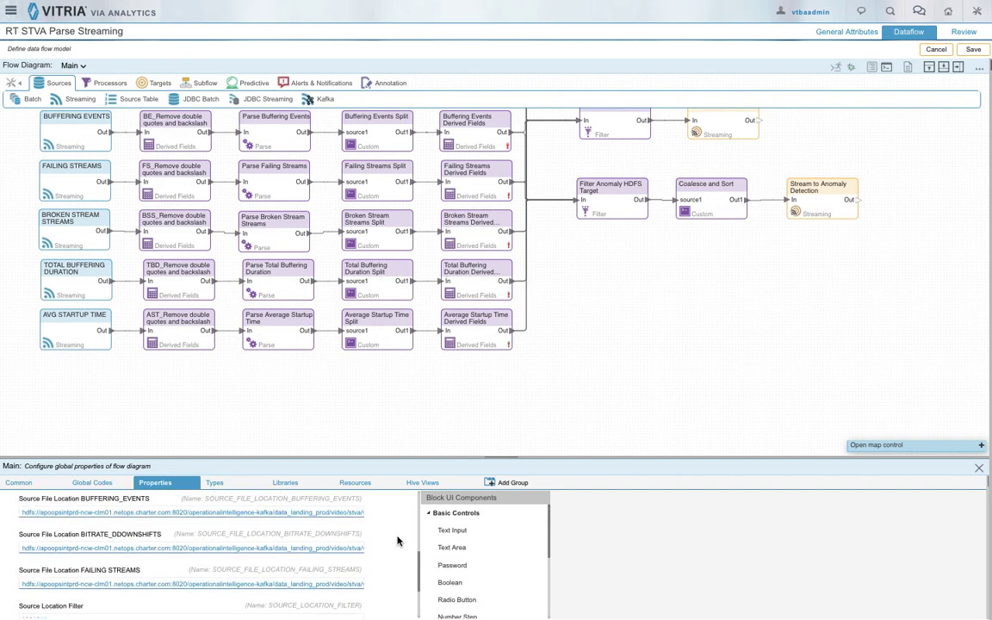
scroll(402, 552, "down", 1)
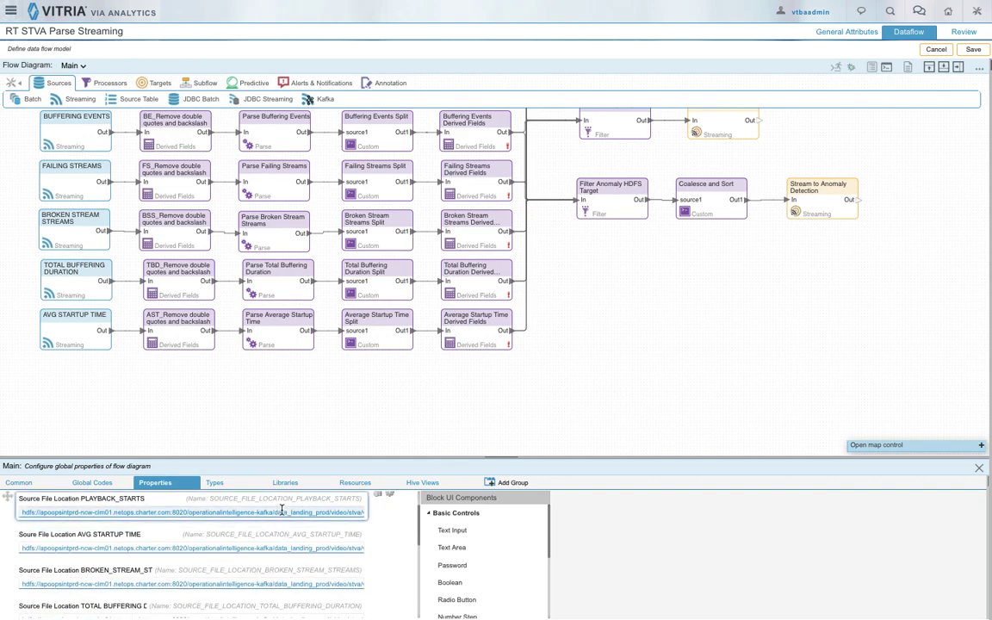
scroll(376, 530, "down", 1)
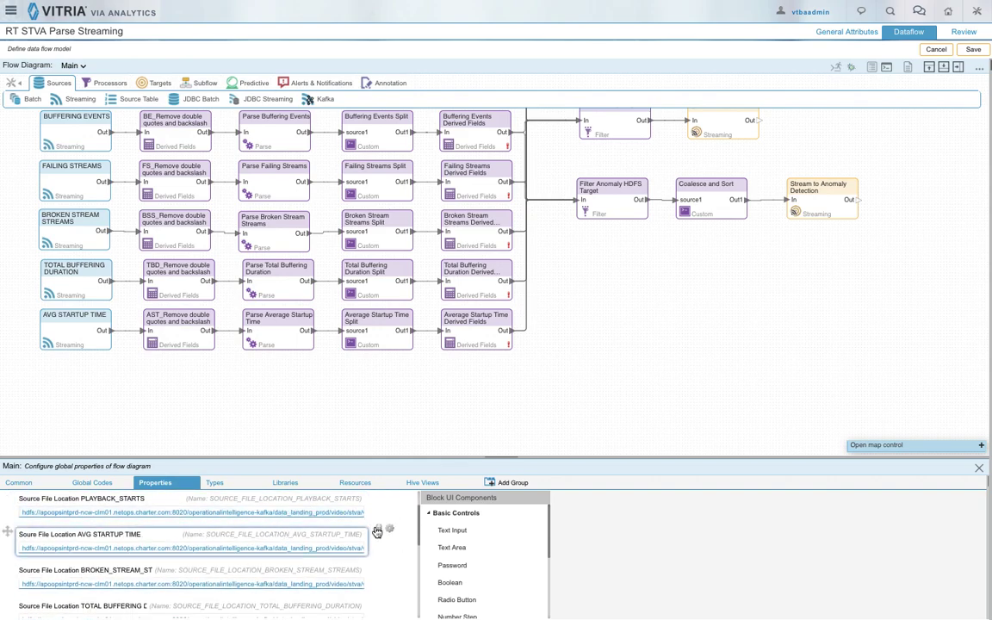
scroll(376, 532, "down", 1)
scroll(377, 532, "down", 3)
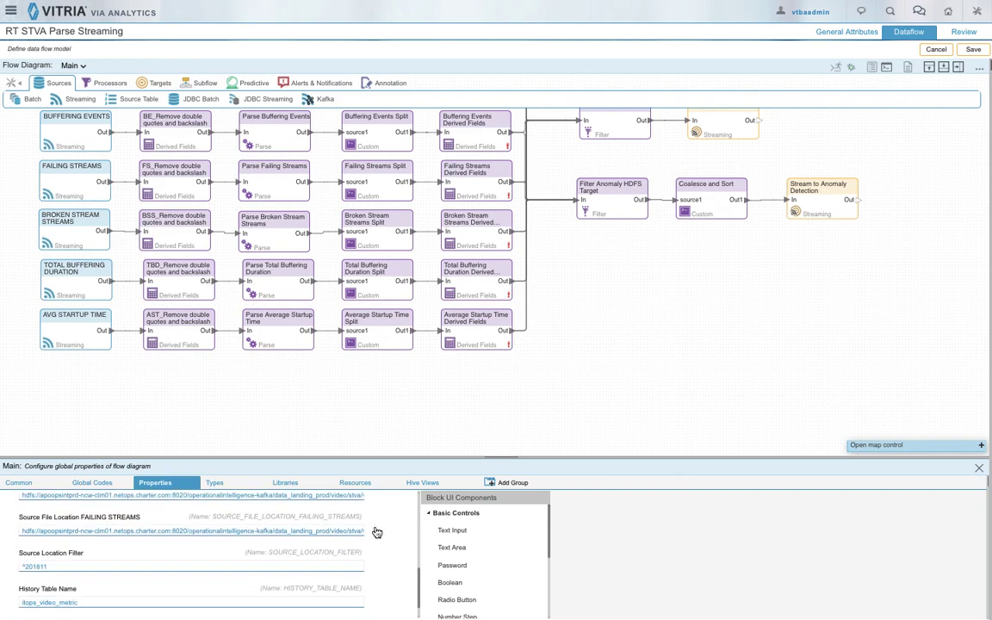
scroll(376, 532, "down", 1)
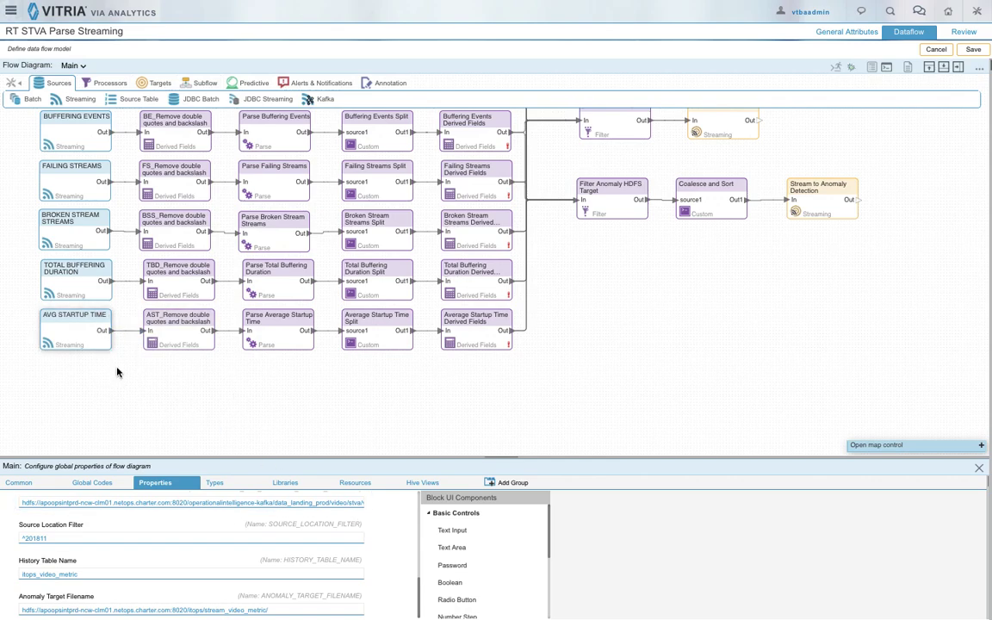
Step: Review the FAILING STREAMS source's batch size, starting offset, time range and sample data, and return to the whole flow diagram
left_click(61, 168)
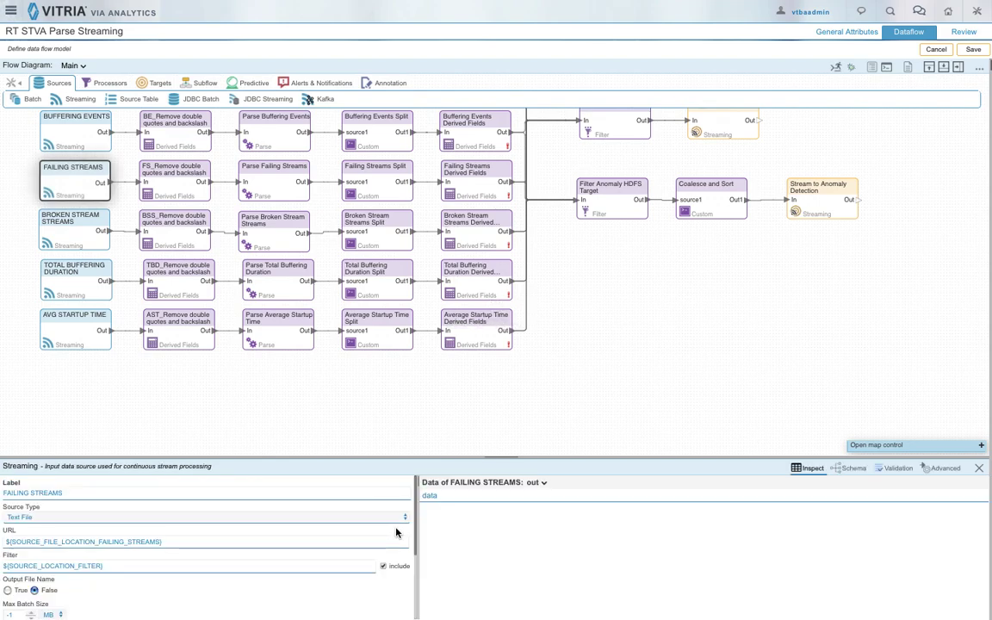
scroll(397, 533, "down", 5)
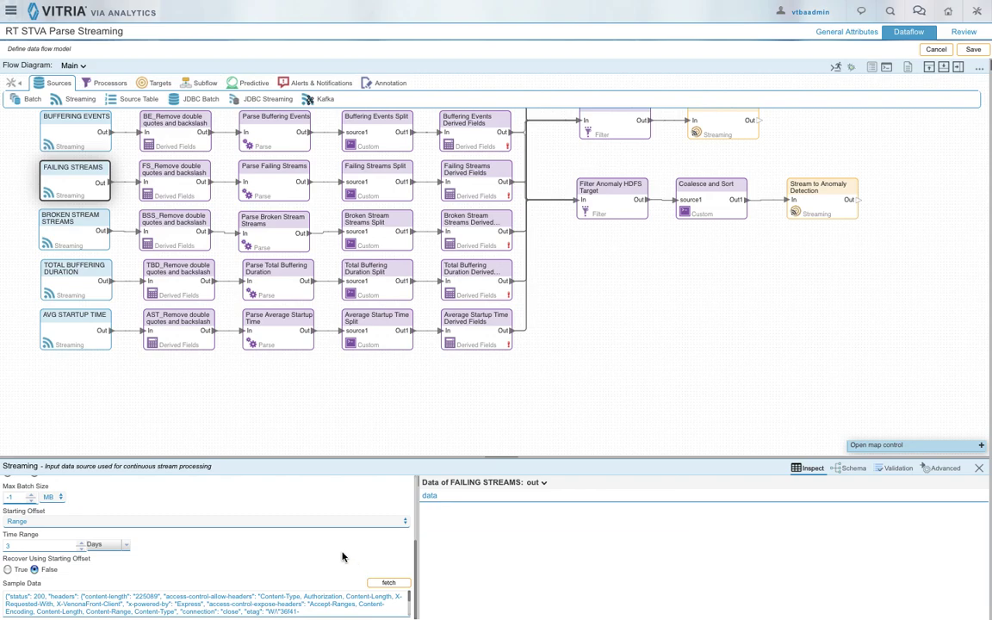
left_click(110, 384)
scroll(107, 385, "up", 2)
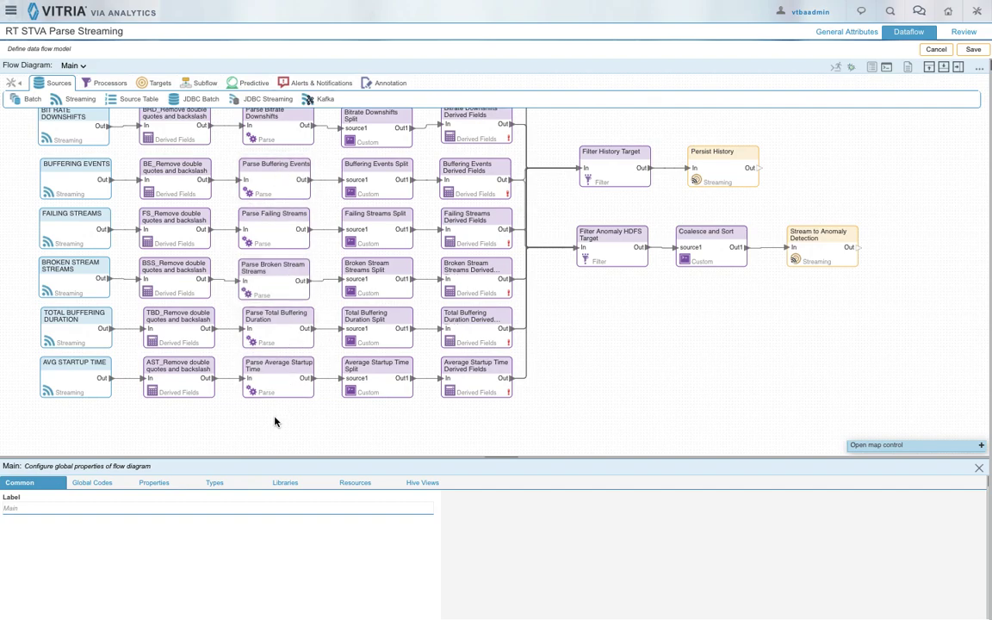
Step: Add a Streaming source below AVG STARTUP TIME and connect its output to the AST_Remove double quotes and backslash block
scroll(141, 414, "down", 1)
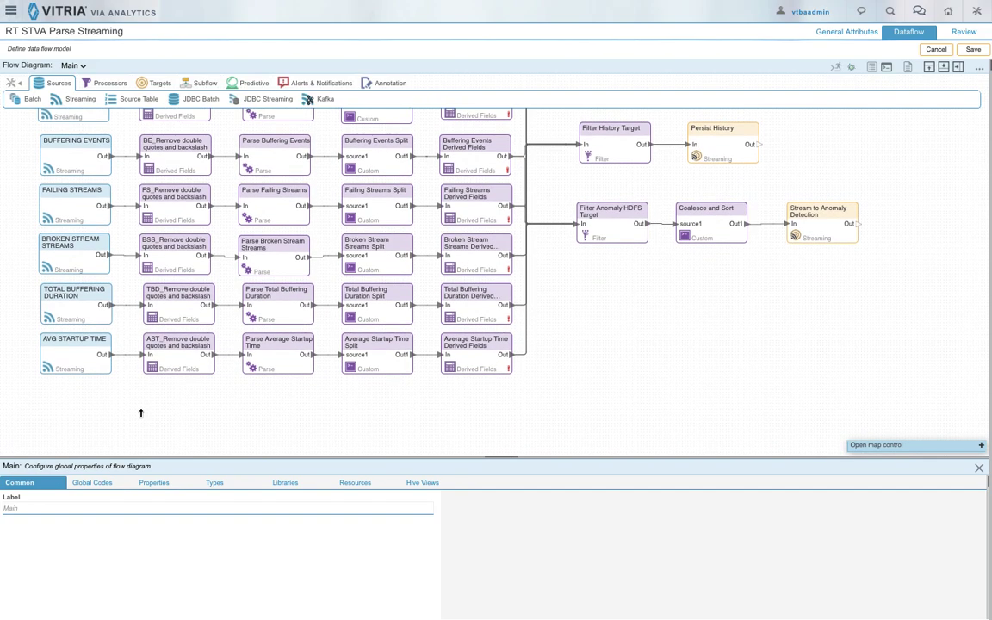
left_click_drag(73, 99, 40, 384)
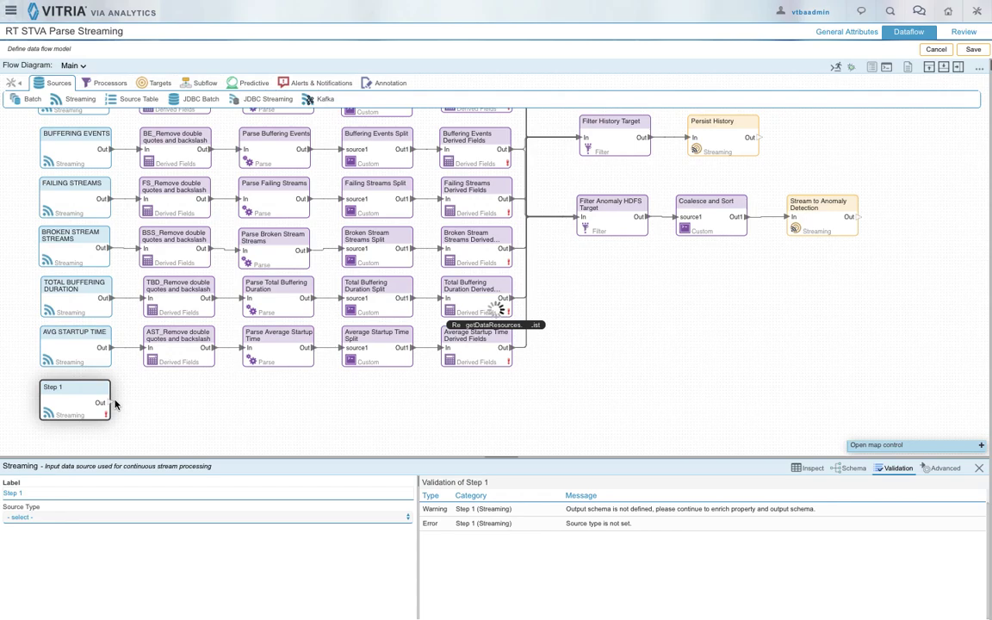
left_click_drag(108, 403, 146, 353)
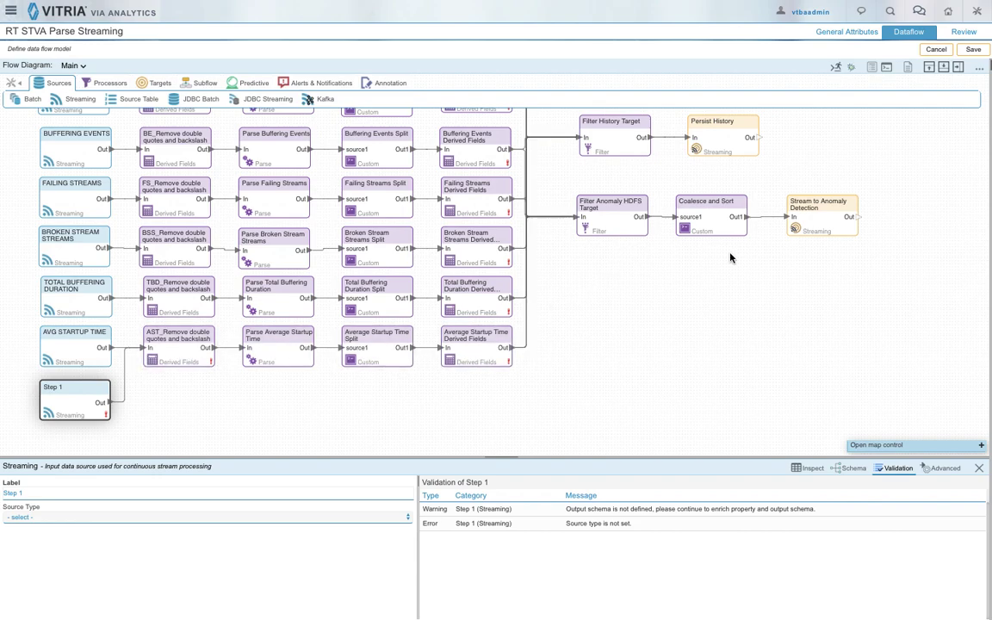
scroll(730, 252, "up", 1)
scroll(731, 253, "up", 2)
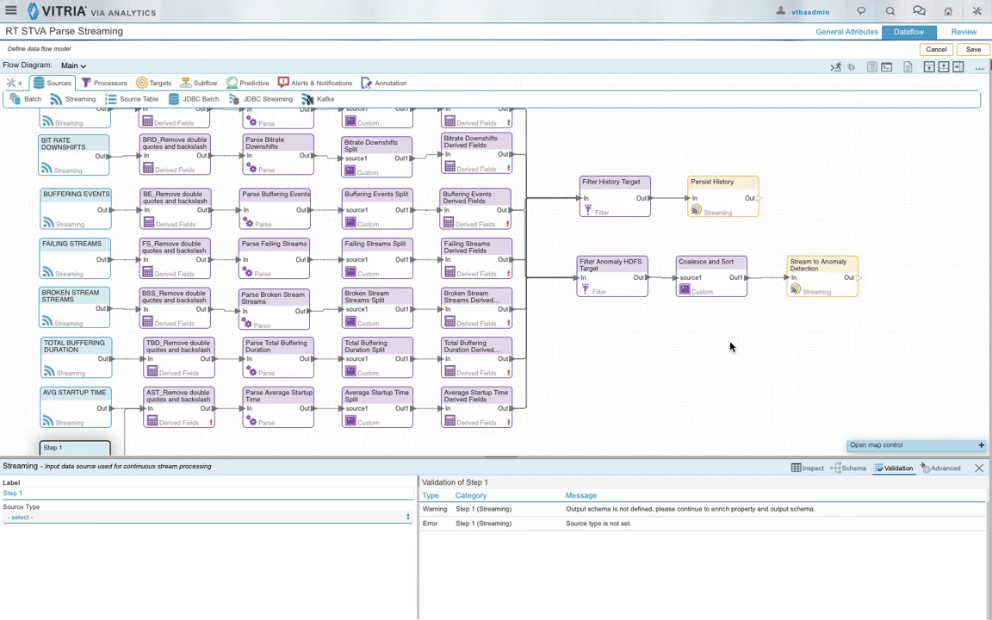
scroll(731, 344, "down", 3)
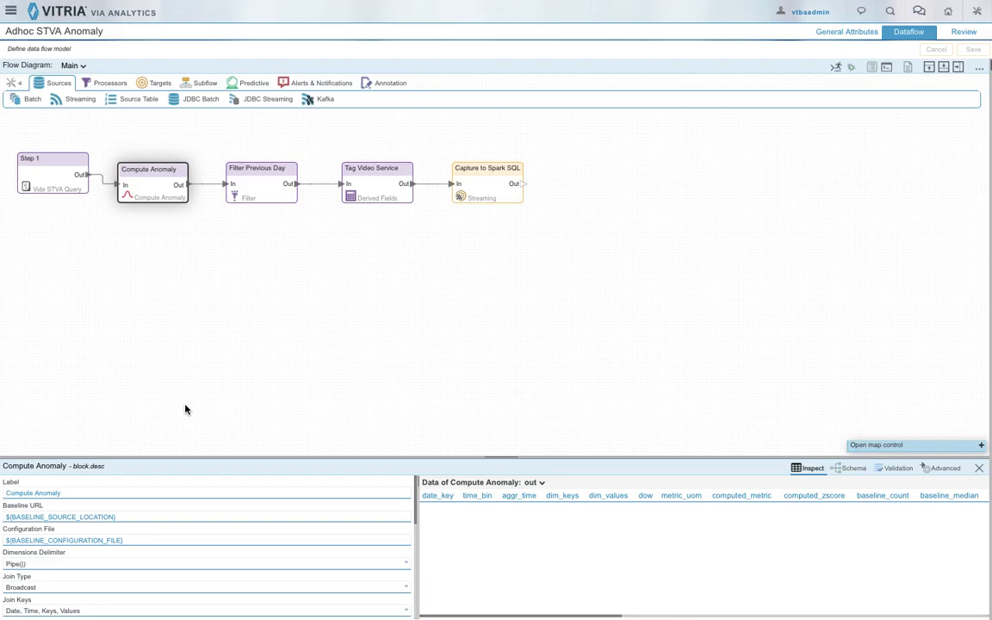
Step: Browse the available processors in the Adhoc STVA Anomaly dataflow, from Parse and the anomaly blocks to the metric query blocks
left_click(103, 83)
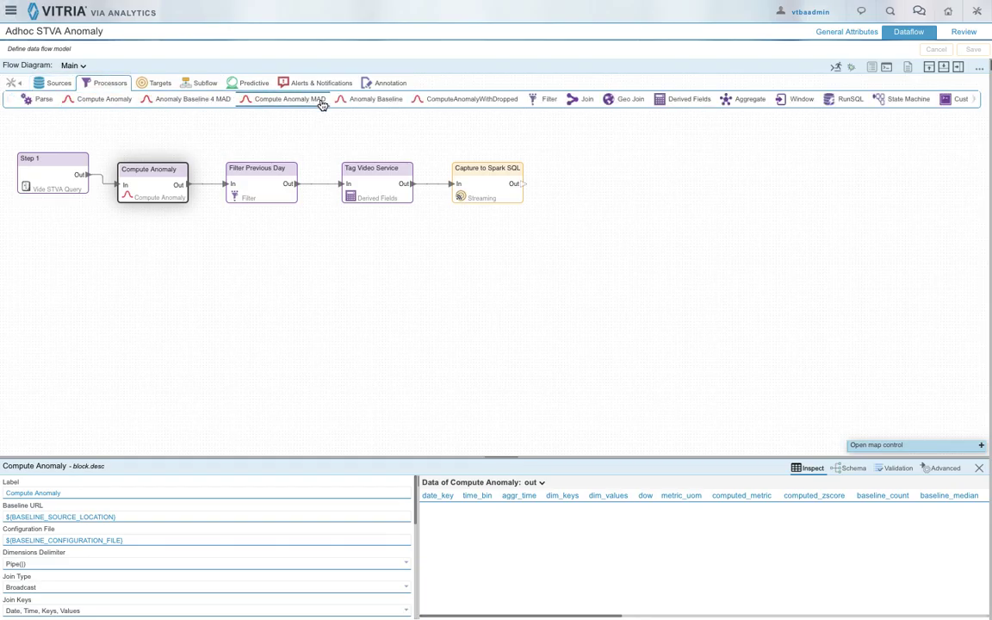
left_click(974, 99)
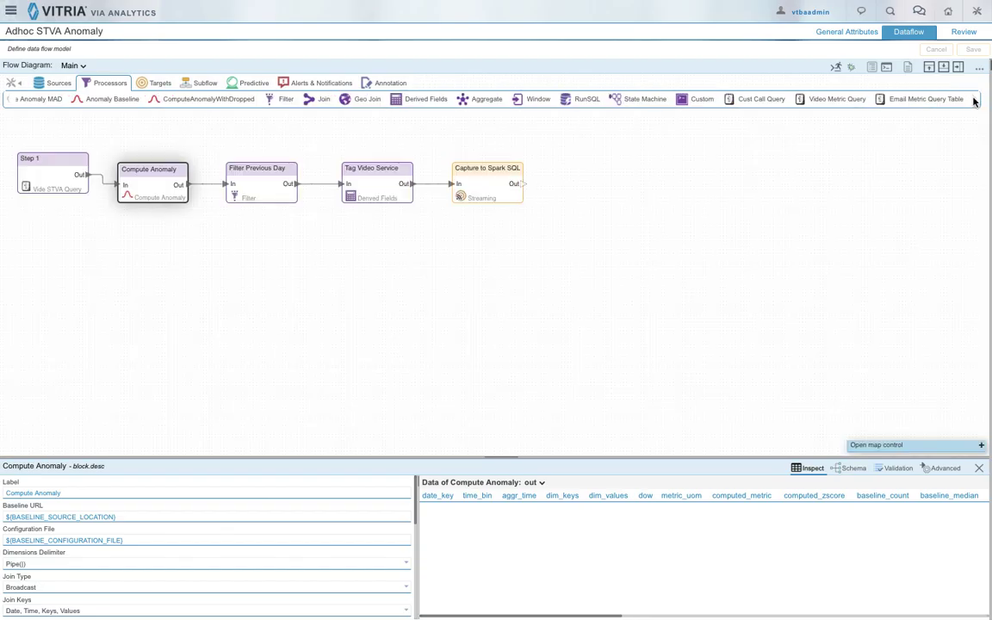
left_click(10, 99)
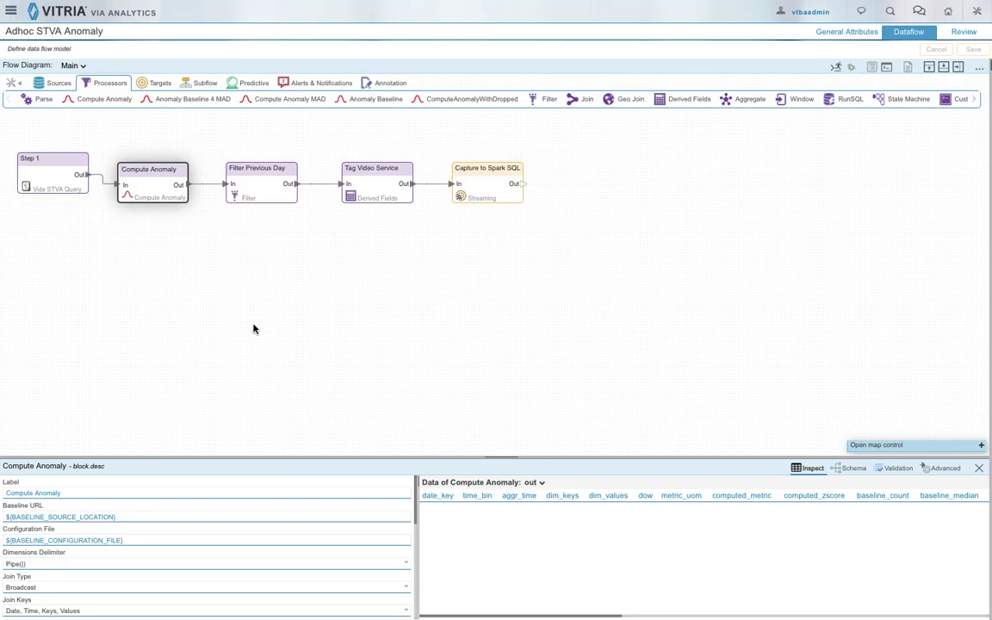
Step: Review the Compute Anomaly block's settings, from the baseline URL and join keys to window size, baseline age and case class
scroll(411, 517, "down", 5)
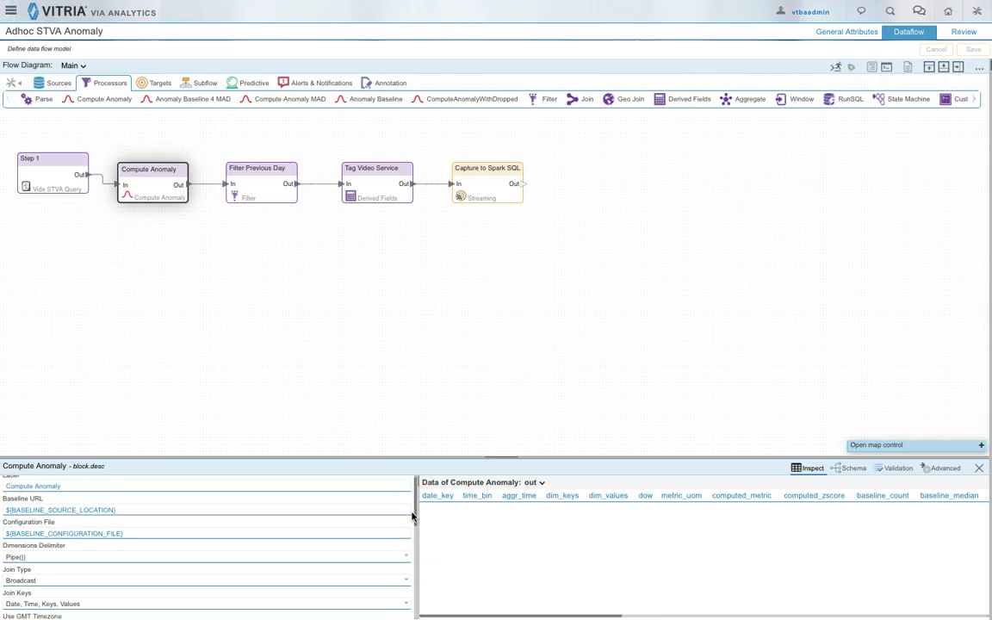
scroll(411, 517, "down", 3)
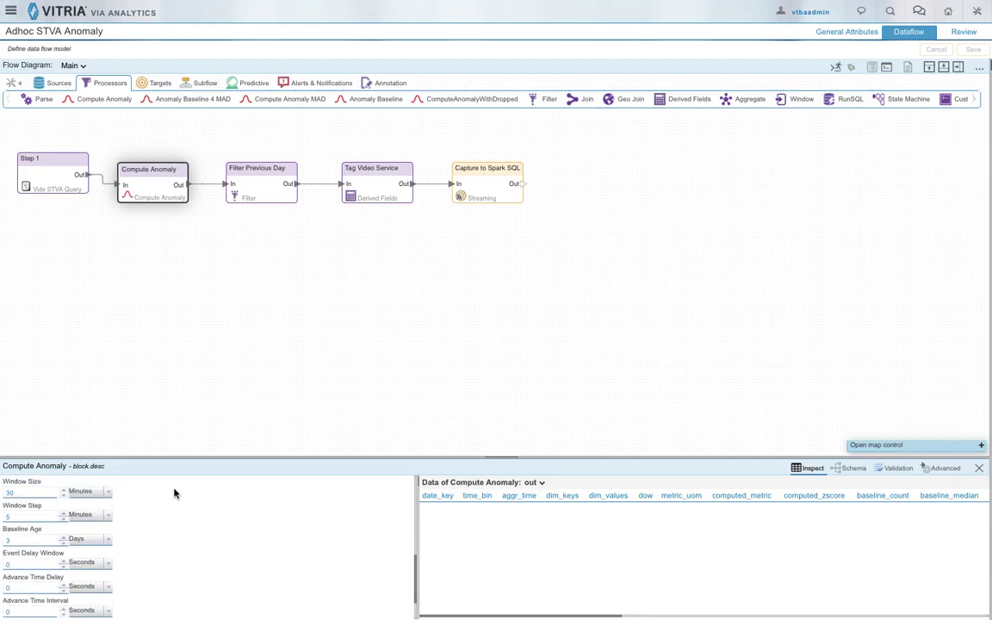
scroll(175, 535, "up", 1)
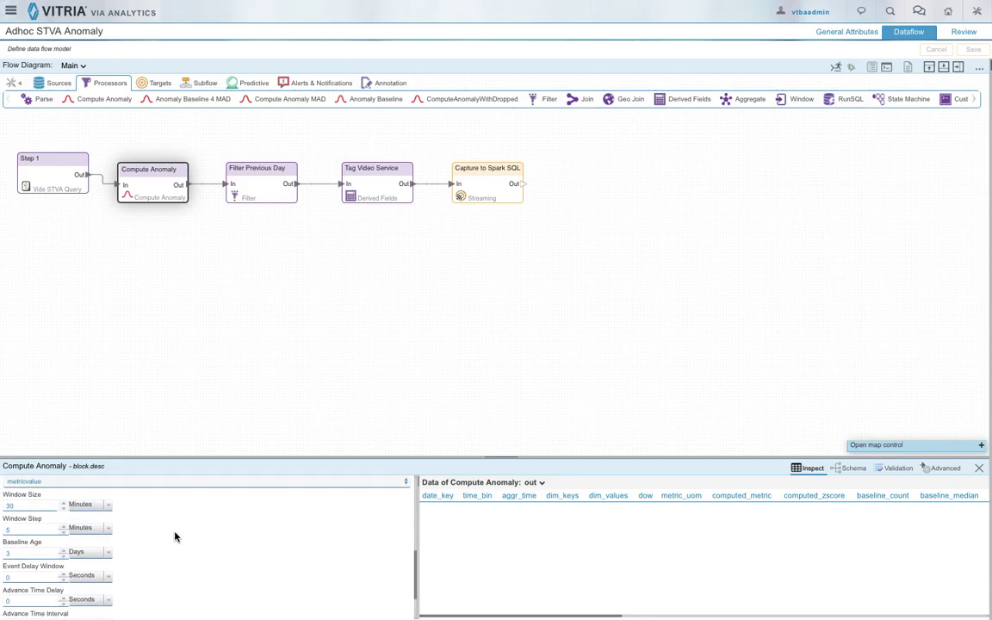
scroll(175, 536, "down", 1)
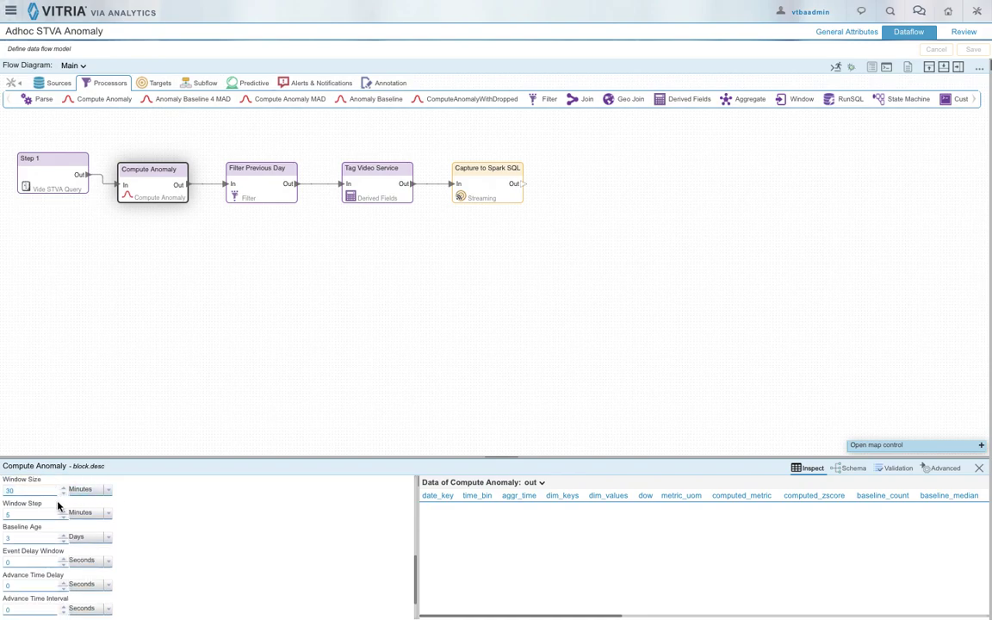
scroll(214, 527, "down", 2)
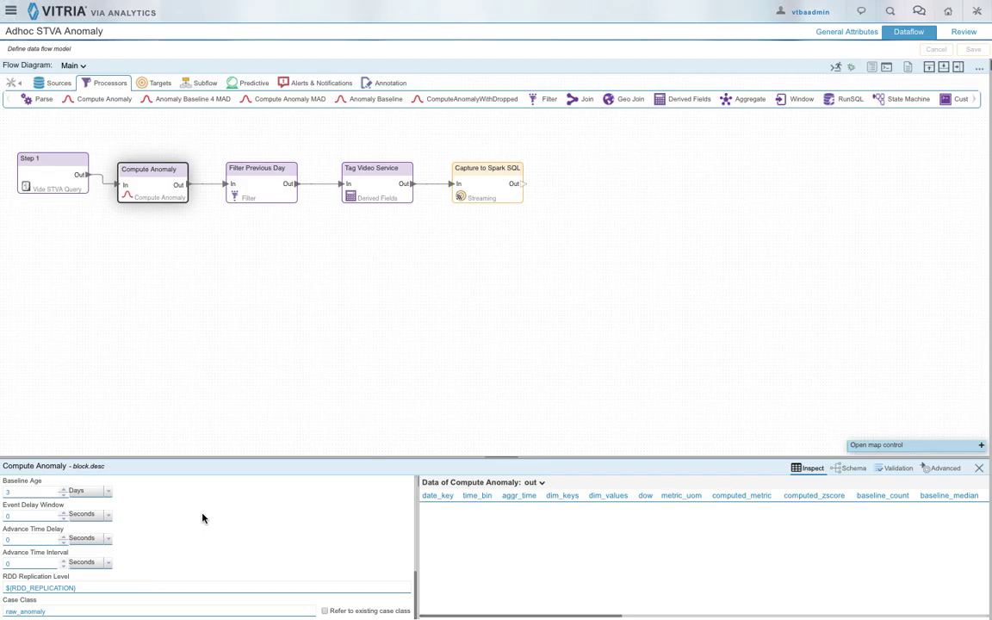
scroll(147, 541, "up", 3)
scroll(148, 541, "up", 3)
scroll(148, 541, "up", 2)
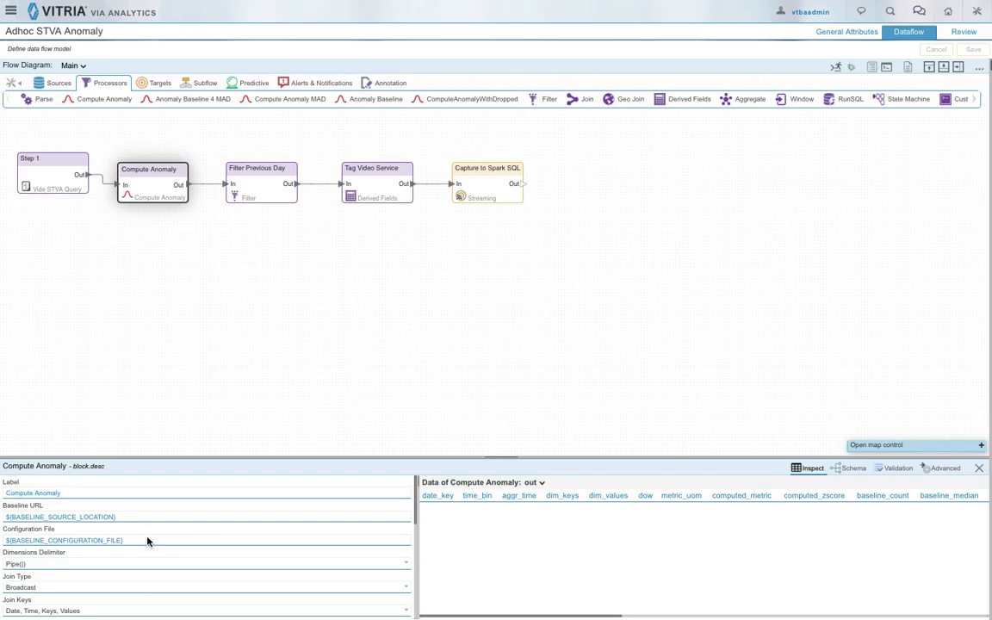
Step: Open the generated Scala code for the Compute Anomaly block and read through its interval, baseline parsing and baseline window sections
left_click(167, 193)
left_click(887, 66)
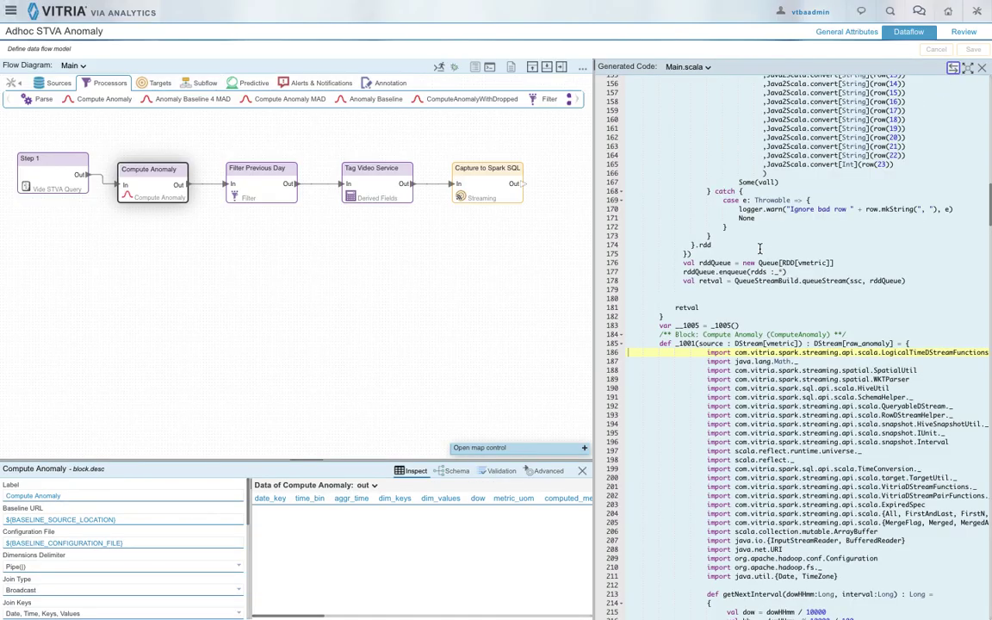
scroll(719, 237, "down", 10)
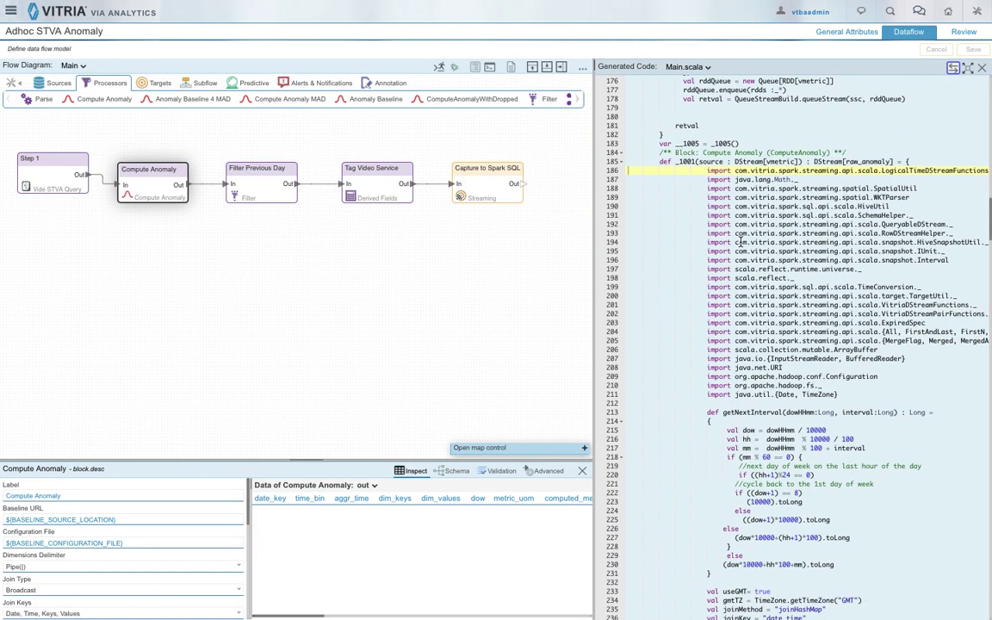
scroll(739, 243, "down", 6)
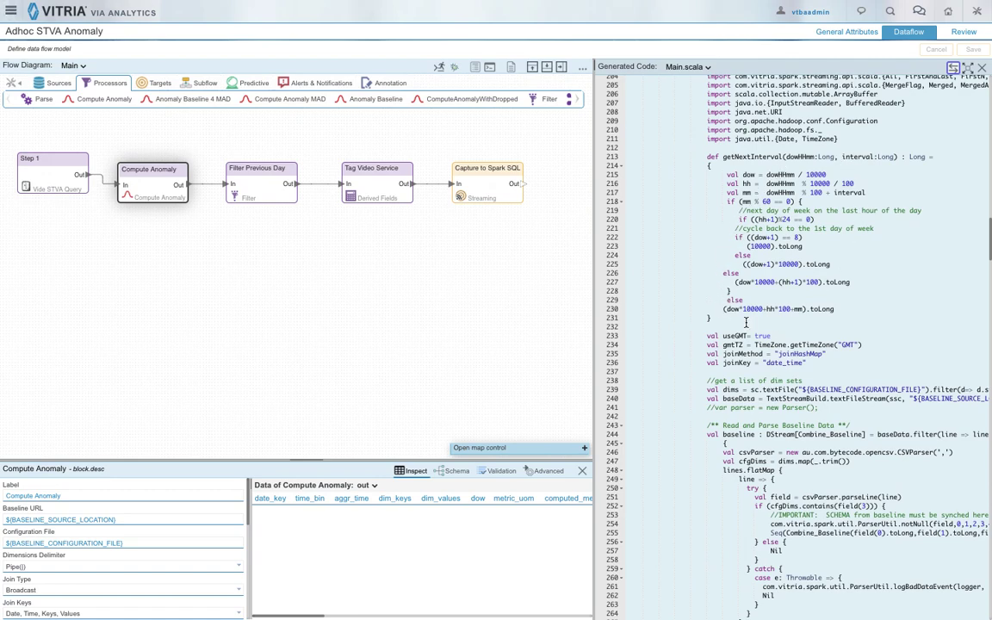
scroll(713, 308, "down", 6)
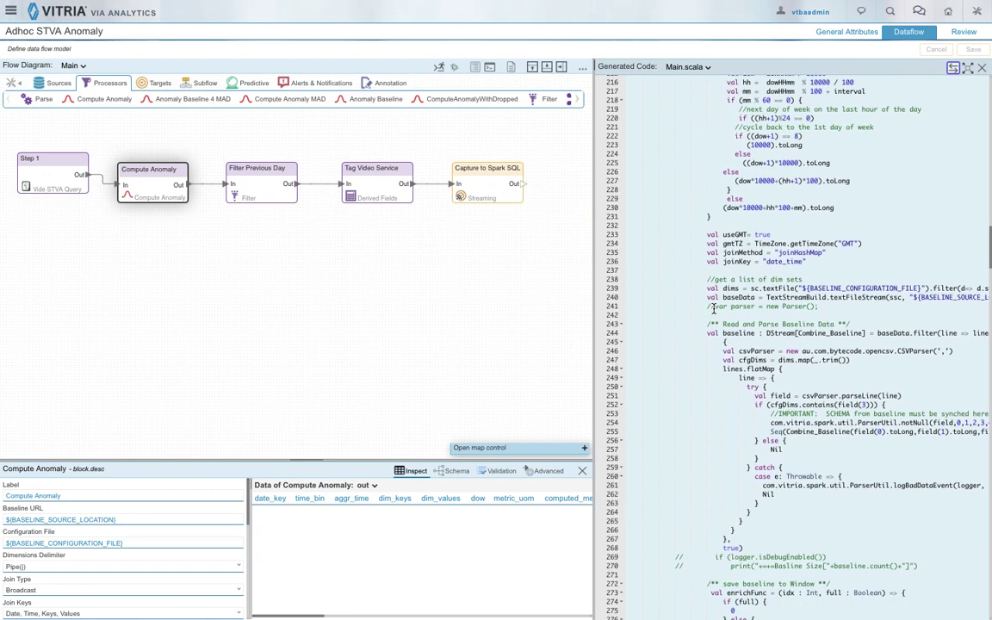
scroll(714, 308, "down", 4)
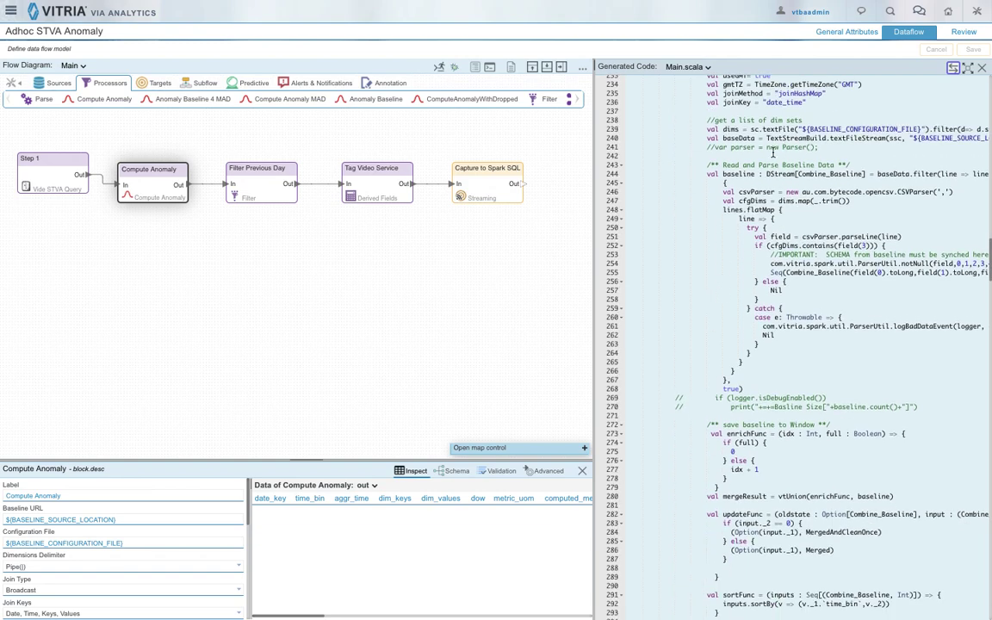
scroll(743, 191, "down", 4)
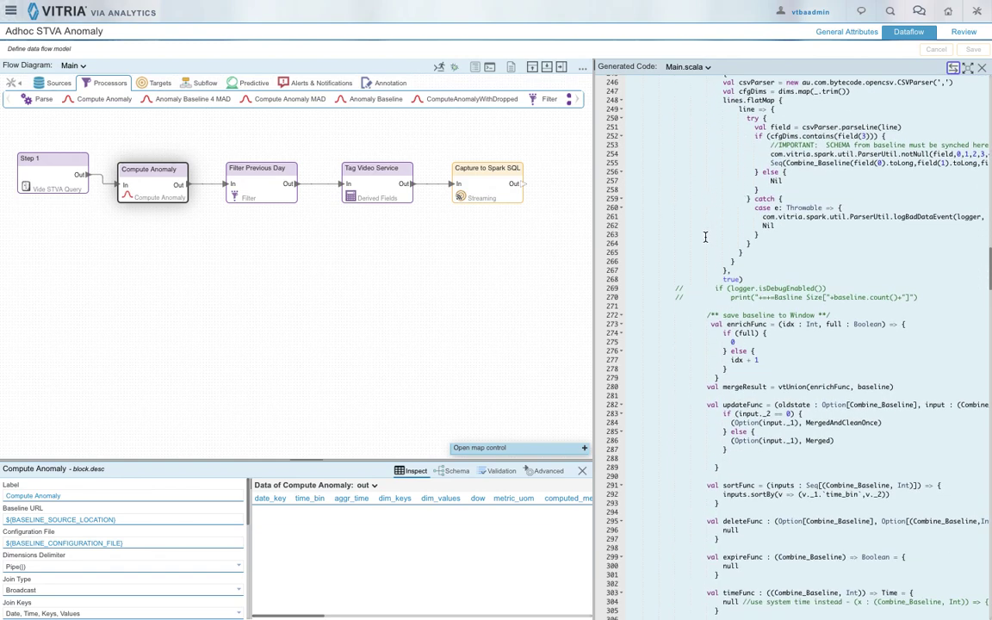
Step: Go back to the start of the Compute Anomaly code, examine the getNextInterval function, and close the generated code
scroll(705, 236, "up", 5)
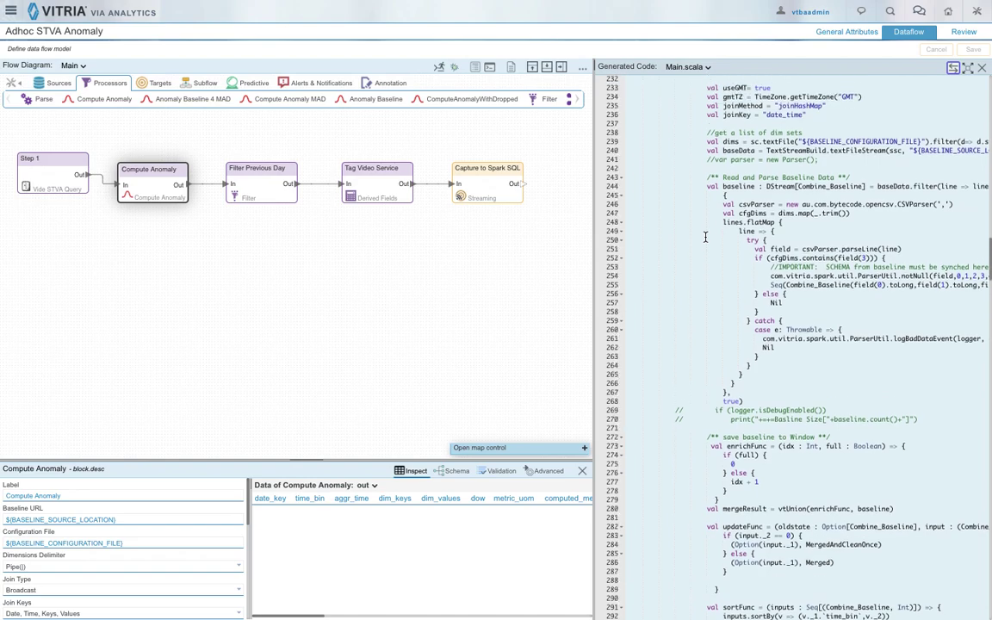
scroll(705, 236, "up", 12)
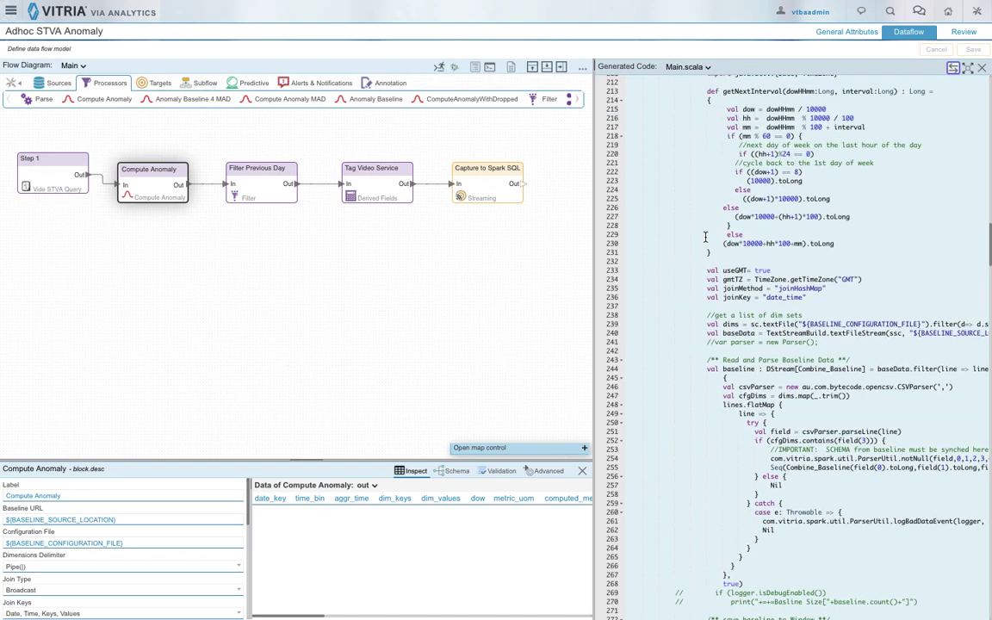
scroll(704, 236, "up", 4)
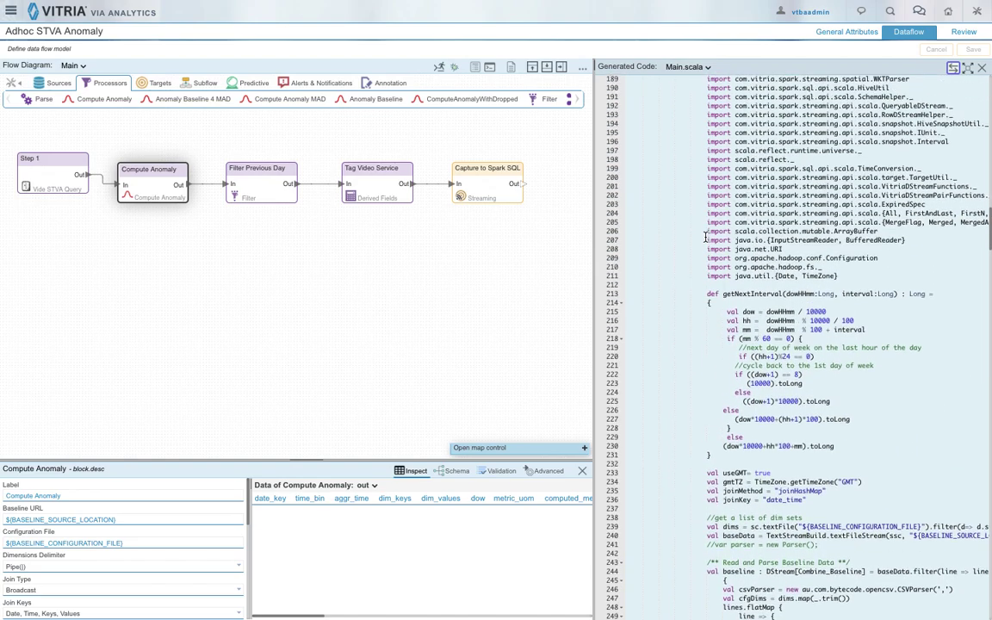
scroll(704, 236, "up", 4)
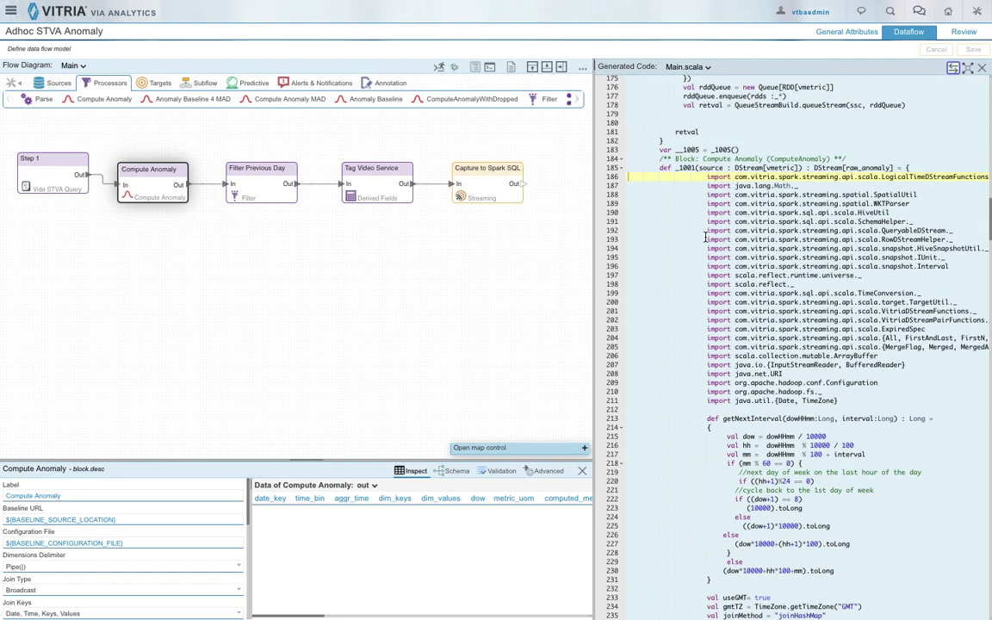
scroll(705, 238, "down", 8)
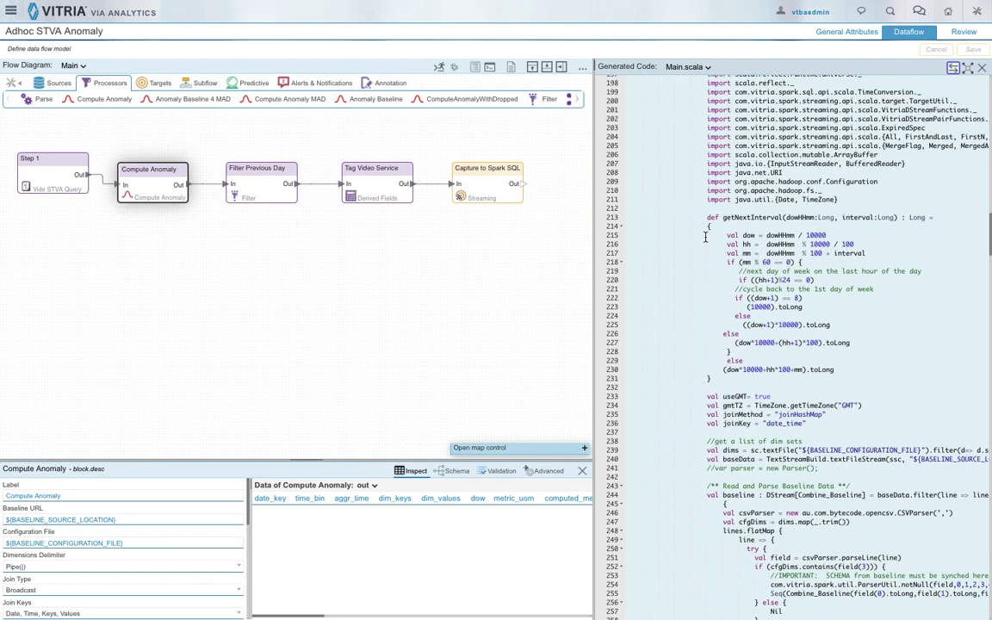
left_click(667, 239)
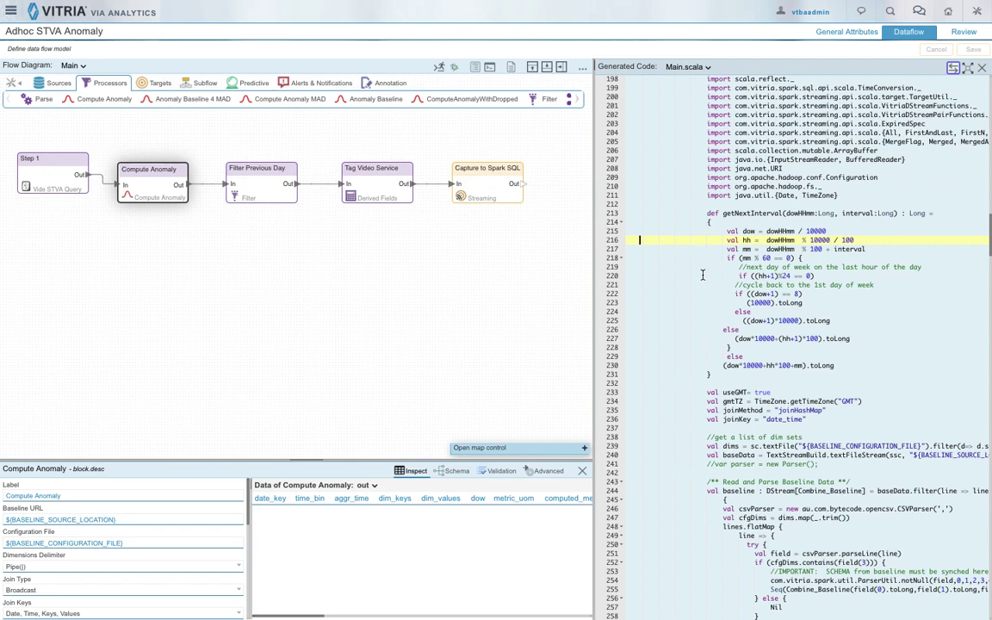
scroll(703, 275, "up", 3)
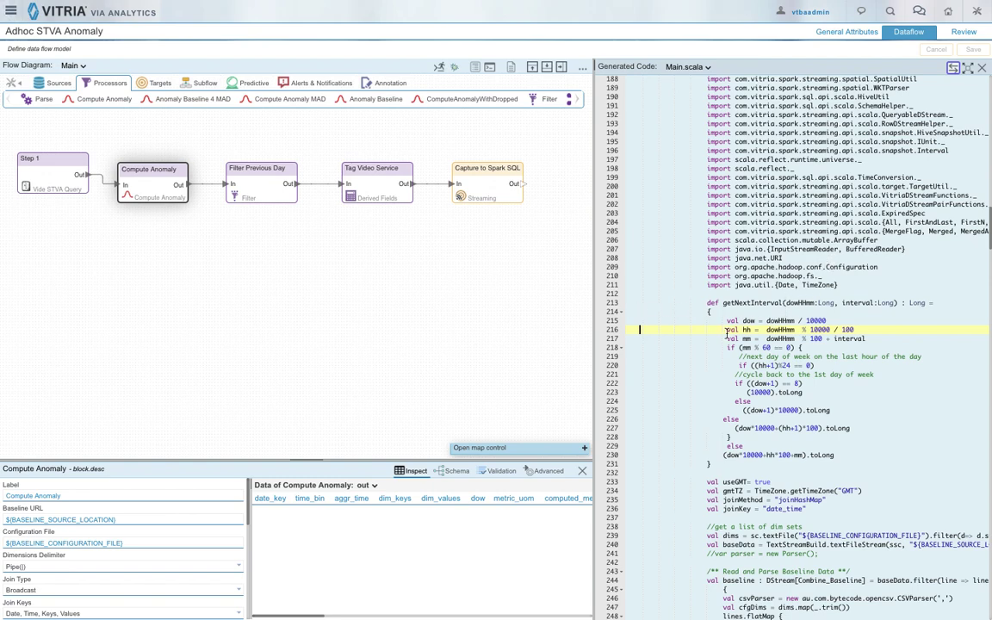
scroll(726, 331, "down", 3)
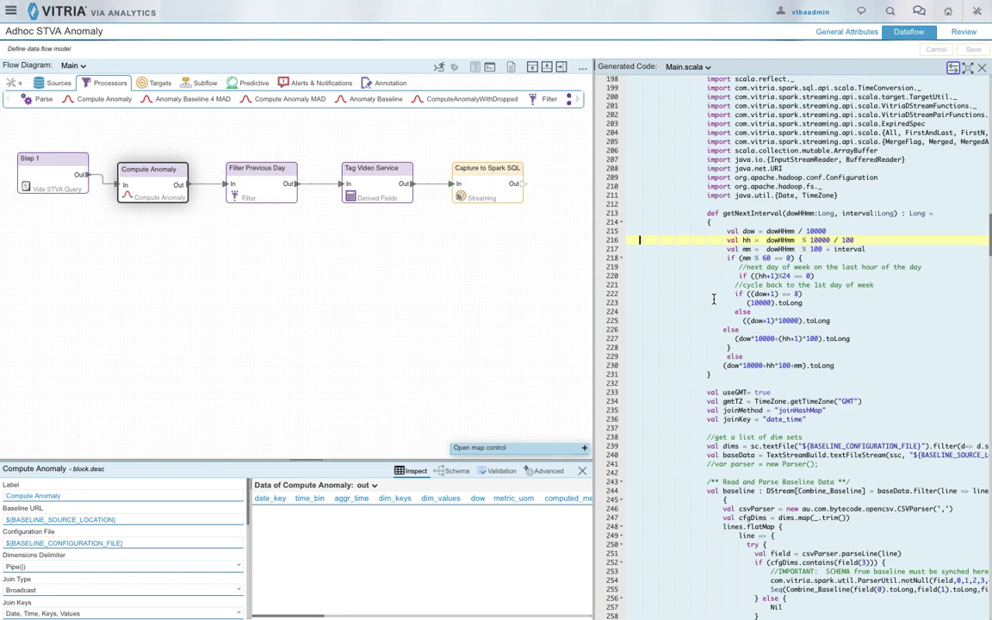
left_click(983, 68)
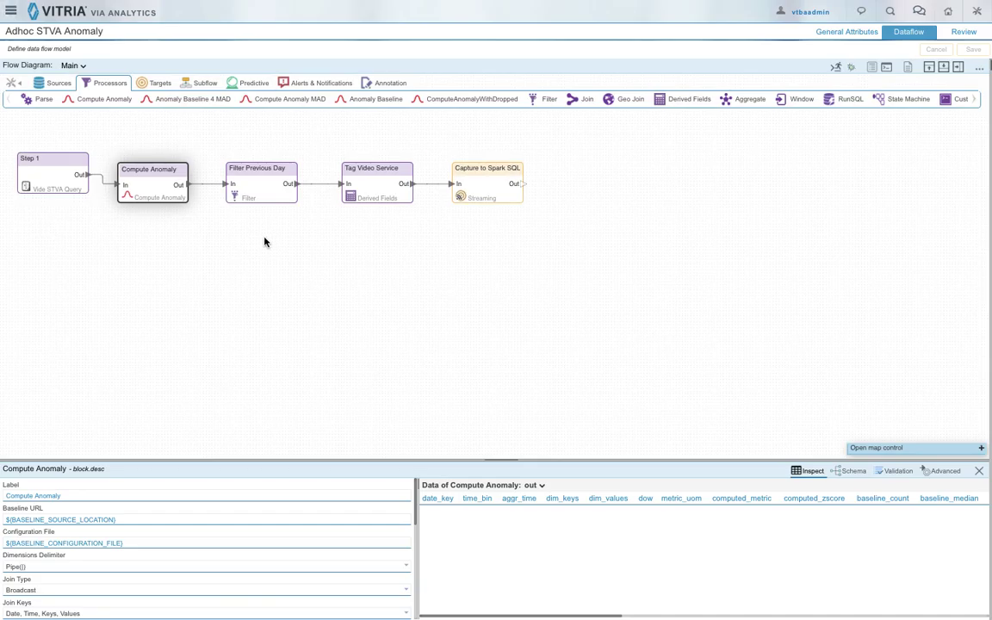
Step: Lay out a second row below the existing flow with a Streaming source, a Parse processor, a Compute Anomaly processor and a Feed target
left_click(50, 84)
left_click_drag(55, 100, 17, 291)
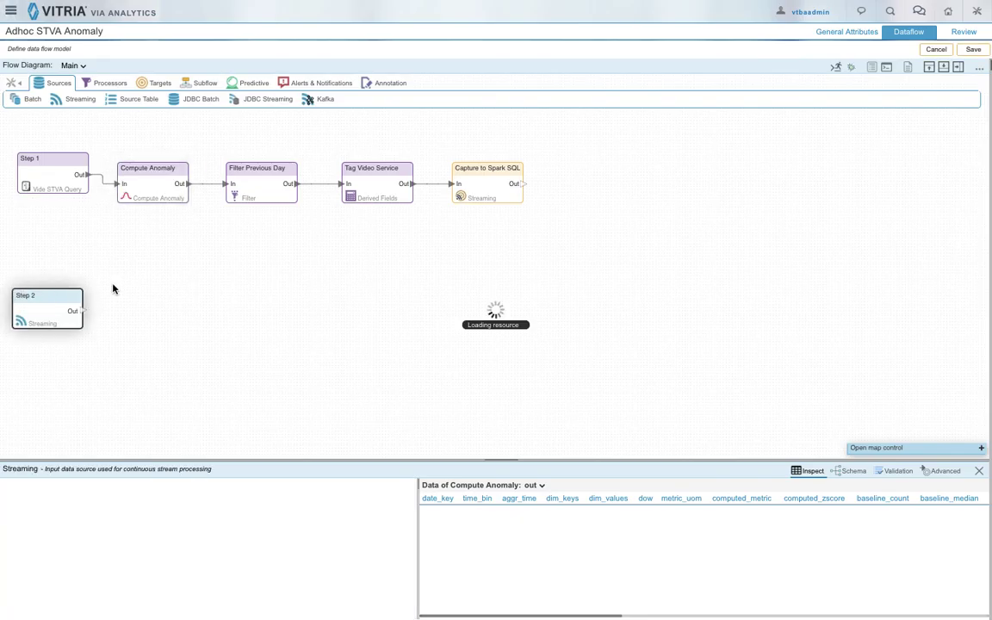
left_click(102, 84)
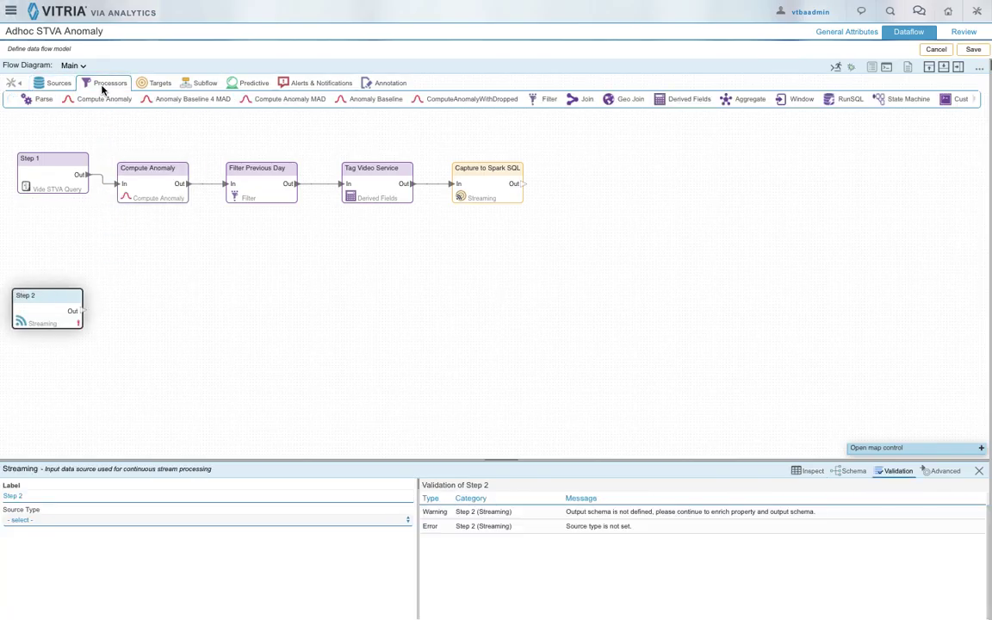
left_click_drag(101, 102, 229, 282)
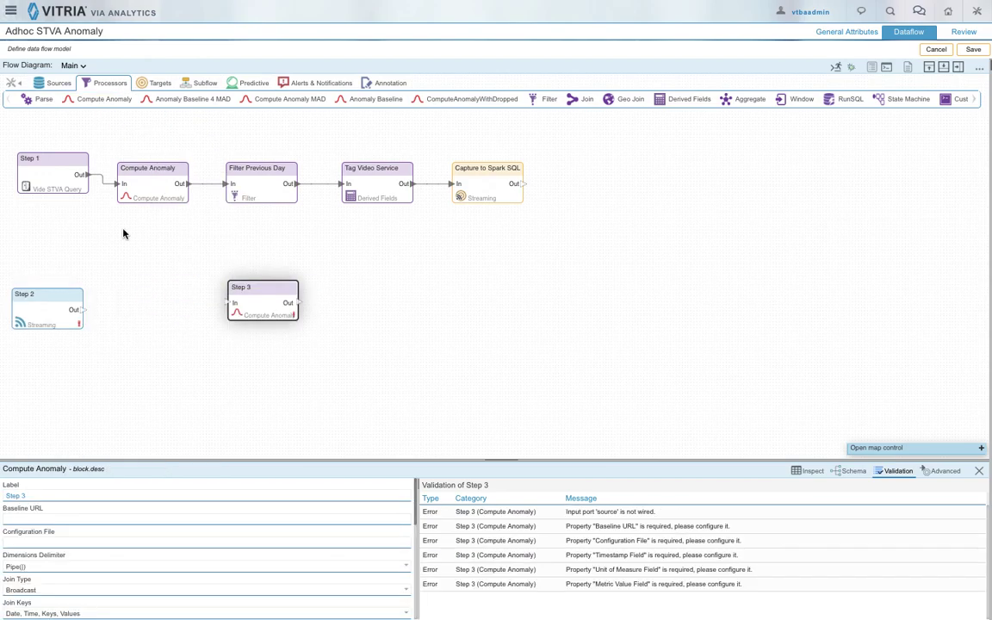
left_click_drag(43, 100, 138, 298)
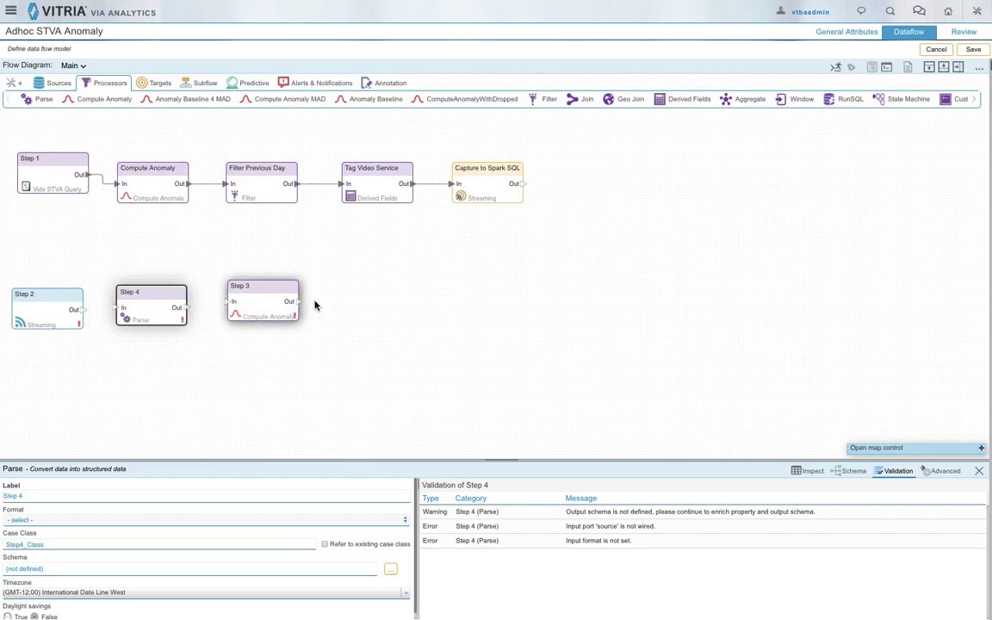
left_click(156, 83)
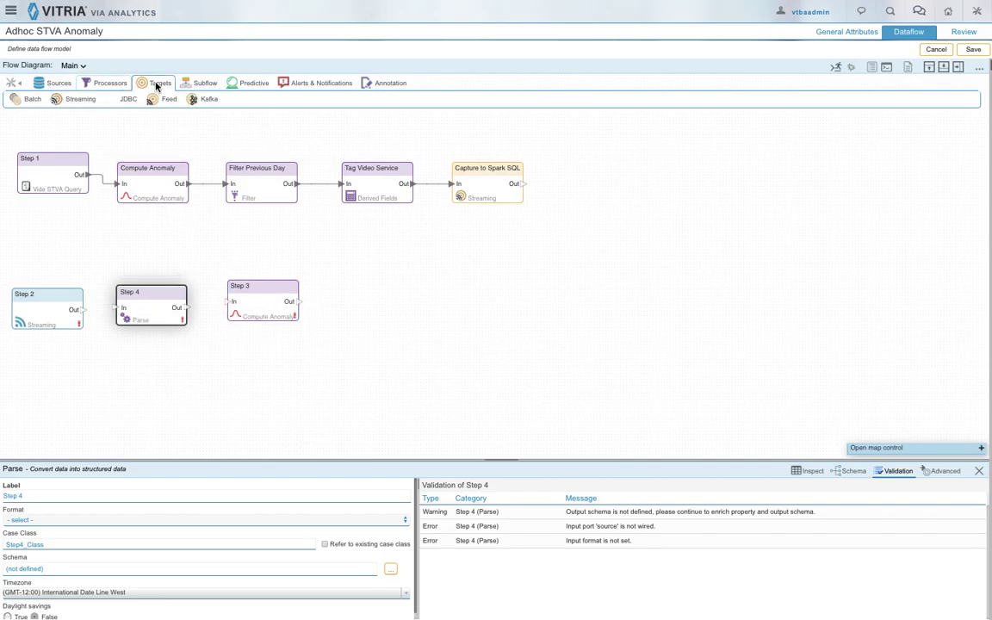
left_click_drag(162, 99, 380, 282)
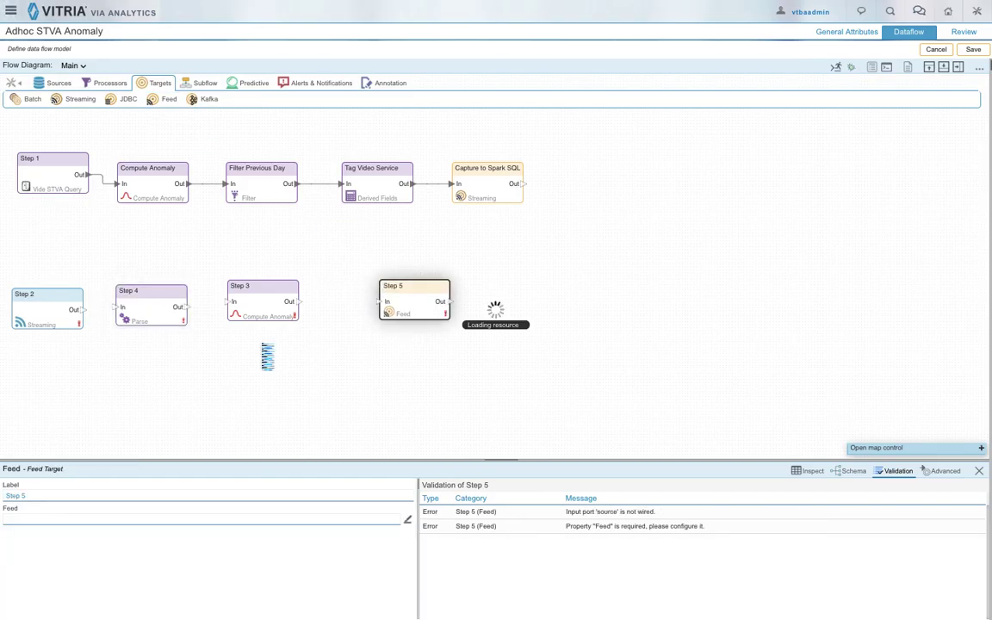
Step: Wire the second row in sequence, from the Streaming source through Parse and Compute Anomaly to the Feed target
left_click_drag(81, 310, 231, 303)
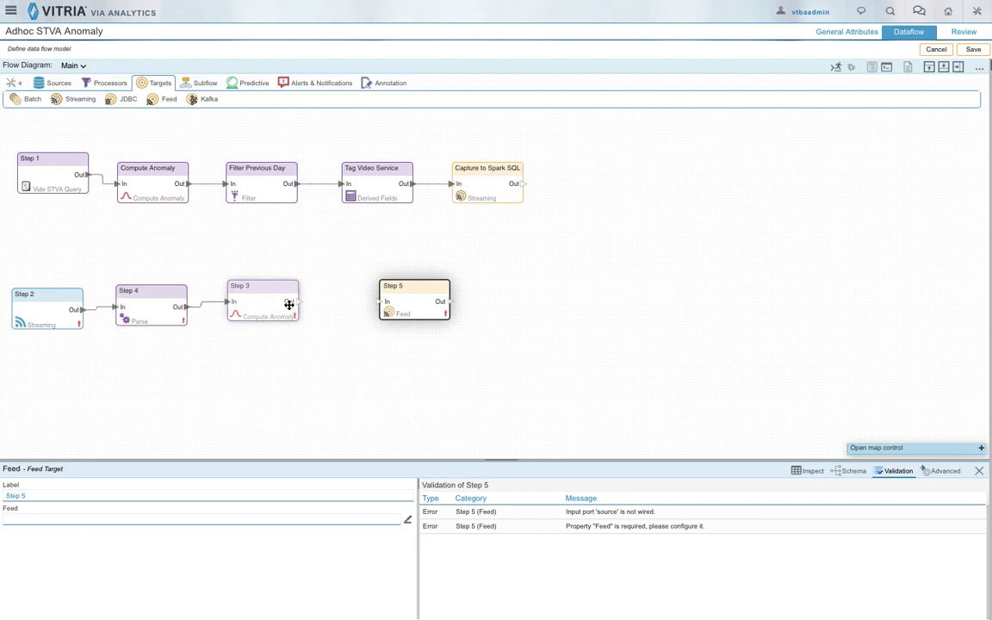
left_click_drag(301, 310, 390, 302)
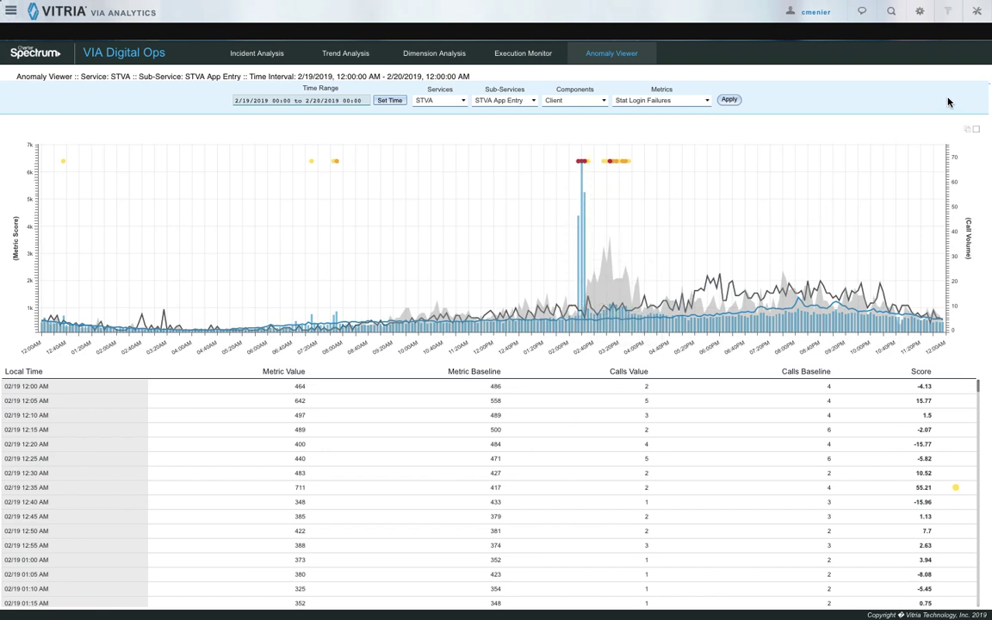
Step: Open the VIA Digital Ops dashboard model for editing and look over its general attributes, visual flow and page configuration
left_click(977, 16)
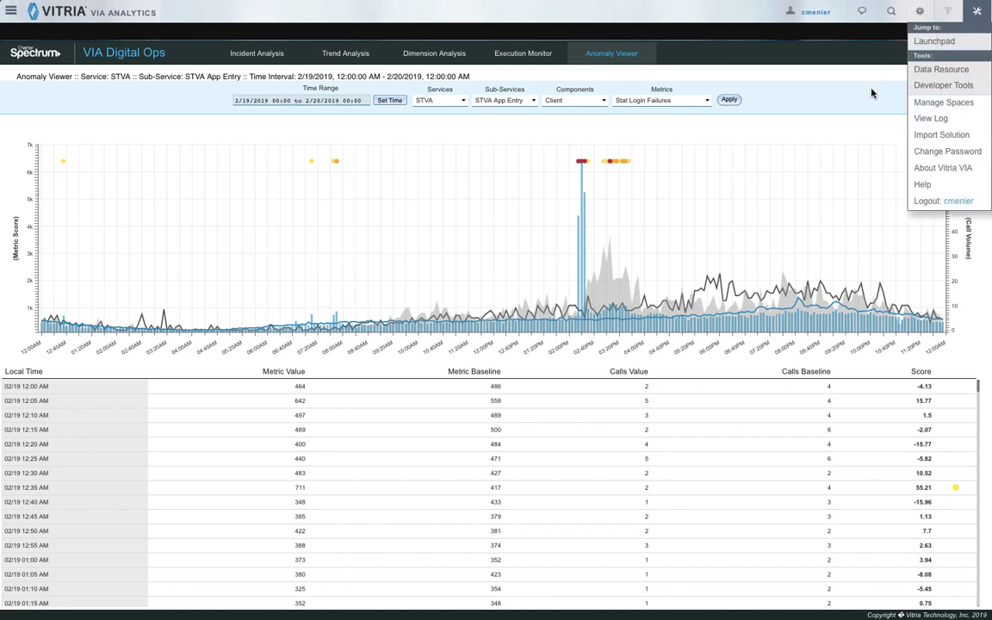
left_click(923, 13)
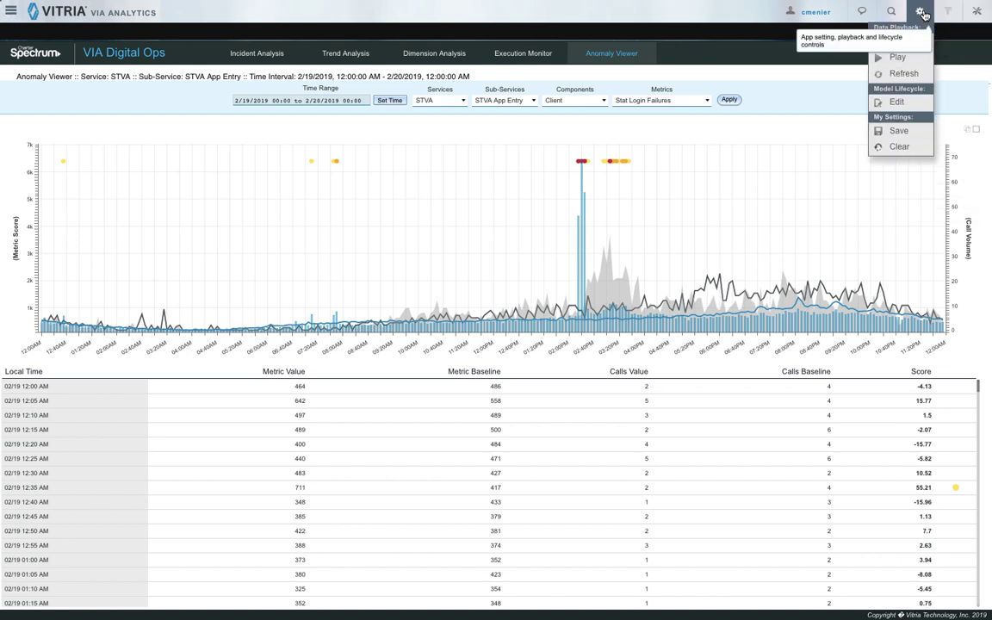
left_click(899, 104)
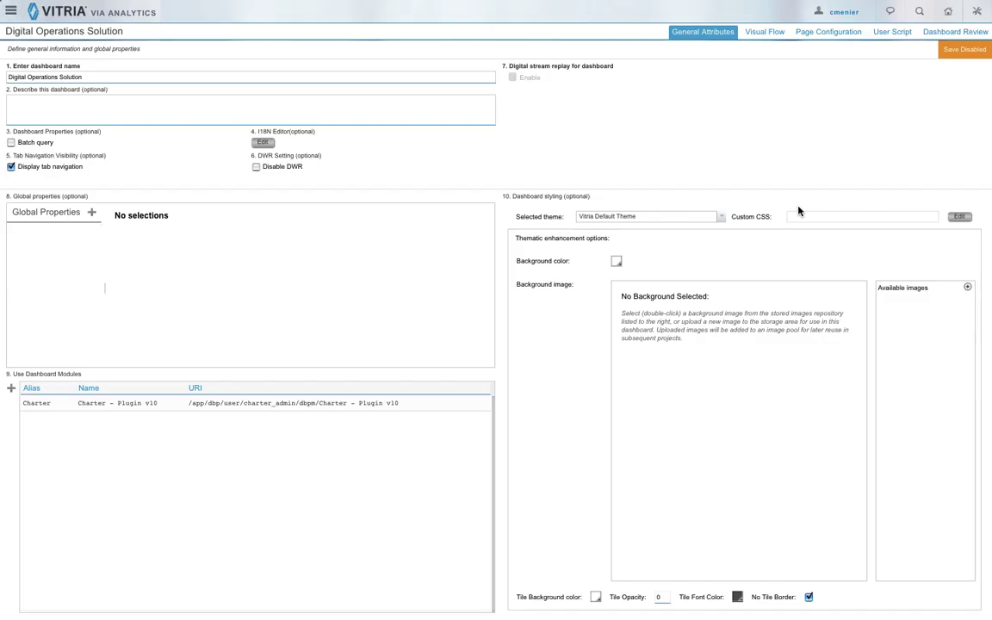
left_click(771, 36)
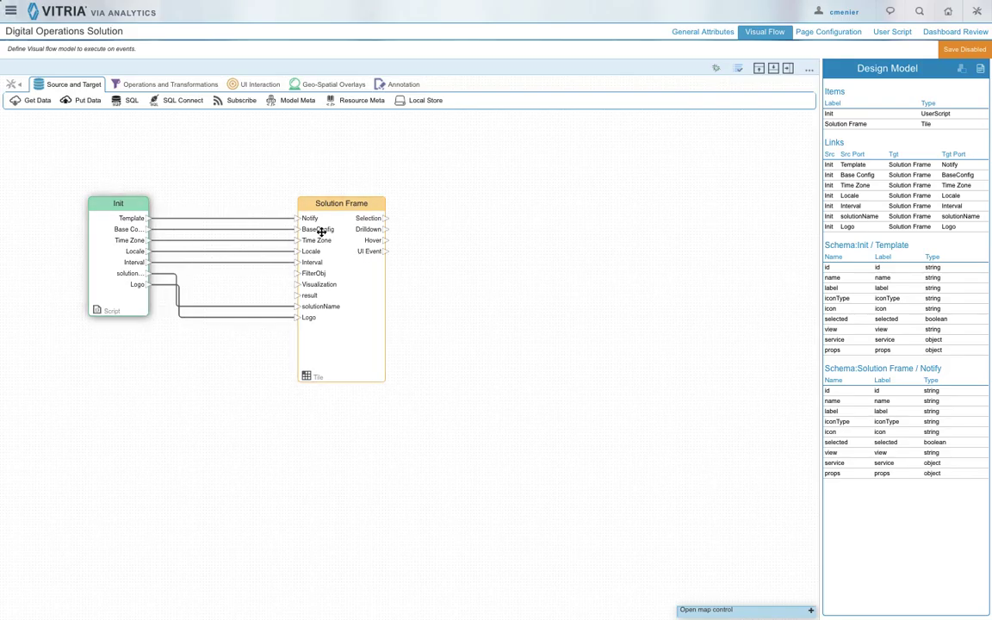
left_click(841, 34)
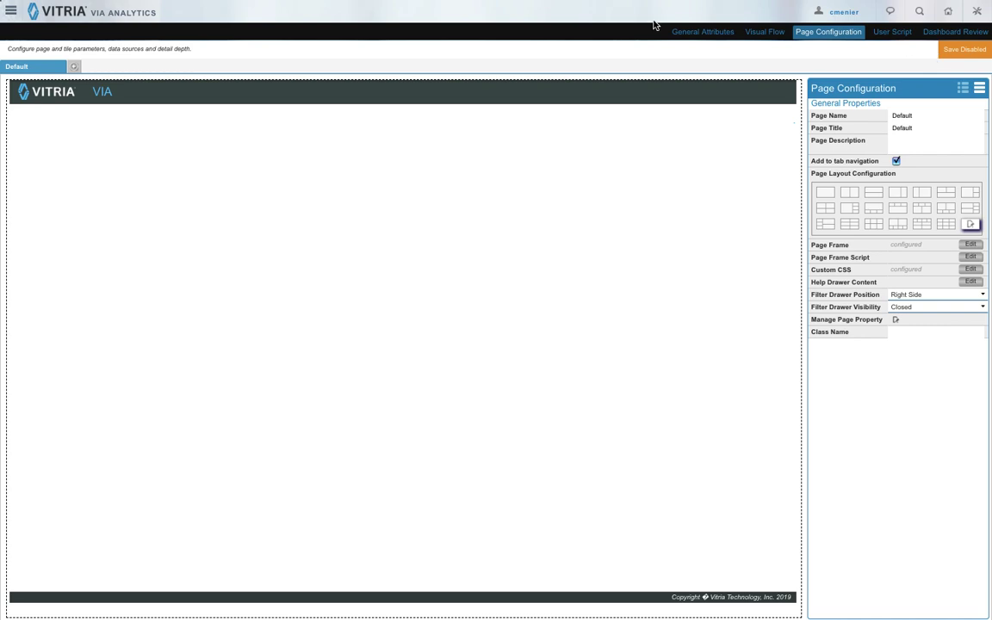
Step: Go back to the Dimension Analysis page and toggle its filters and data inputs
left_click(949, 21)
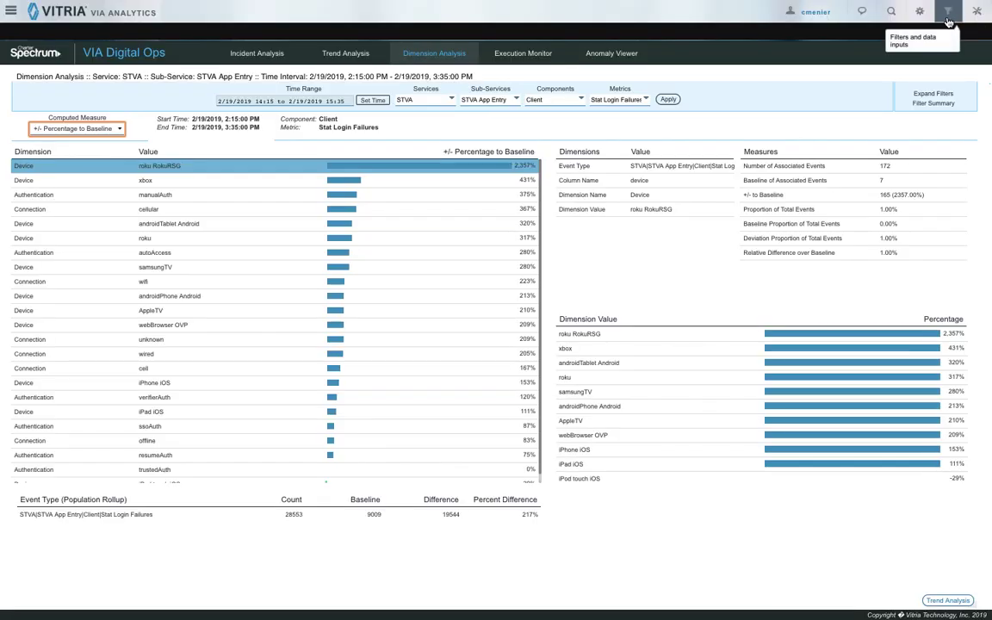
left_click(949, 22)
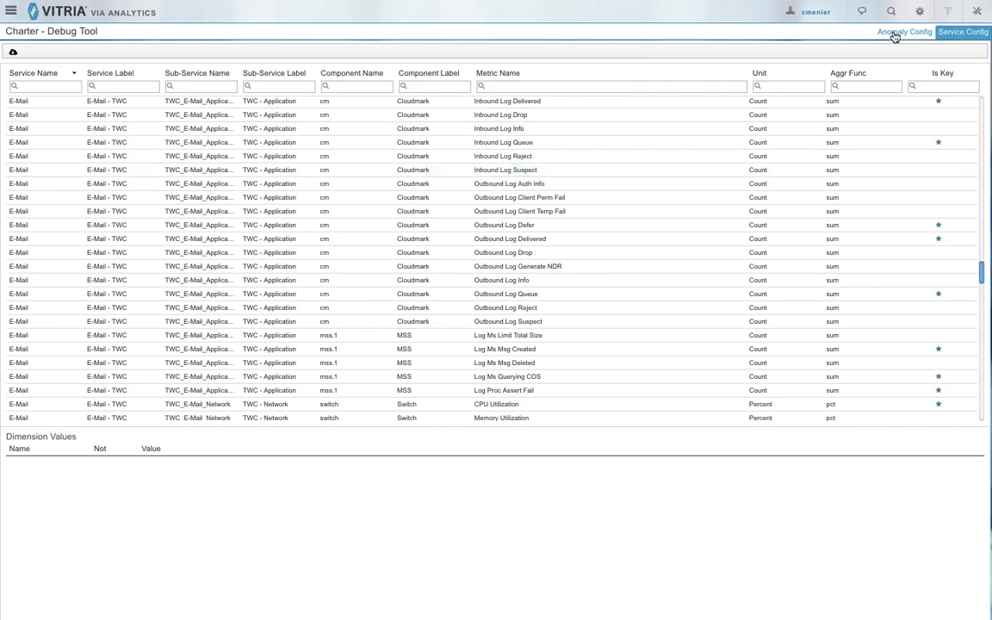
Step: In the Debug Tool's anomaly configuration, inspect the edit settings for STVA Watch's Broken Stream Streams, then cancel without saving
left_click(895, 34)
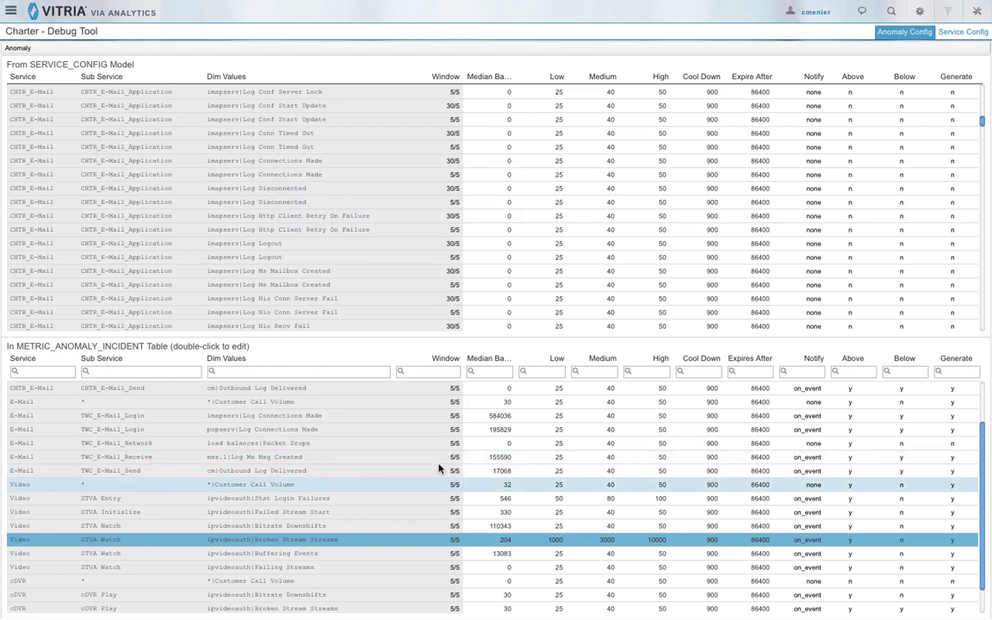
double_click(444, 543)
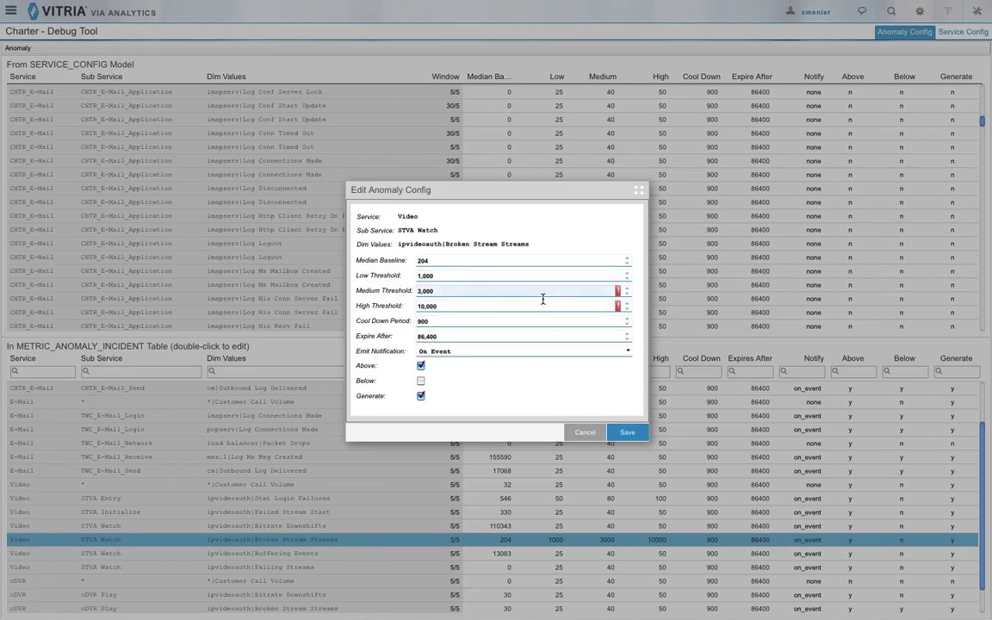
left_click(586, 434)
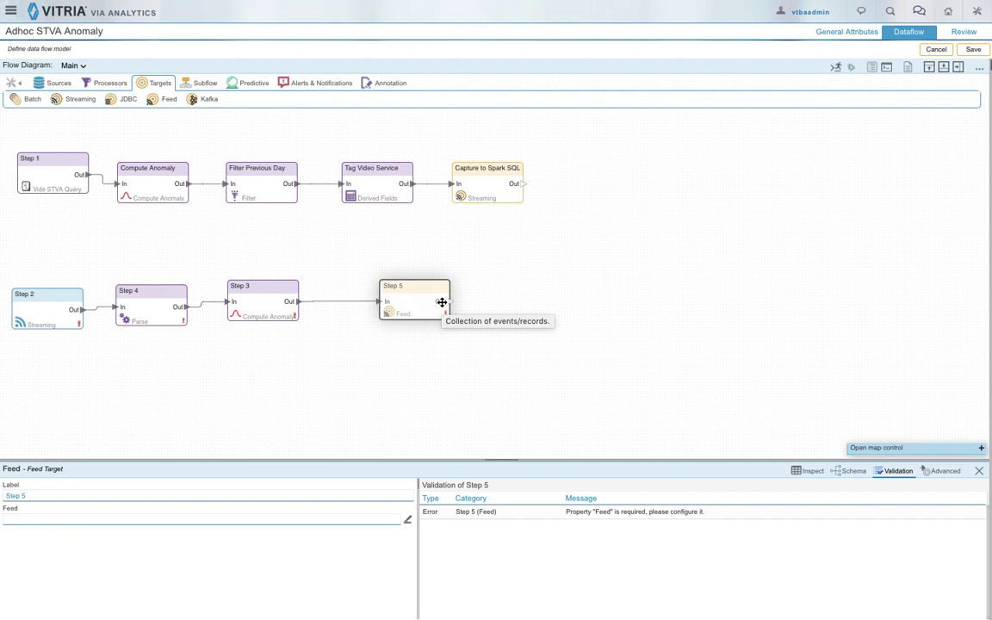
Step: Back in the Adhoc STVA Anomaly dataflow, view the first-row Compute Anomaly block's generated code around getNextInterval, then close it
left_click(151, 189)
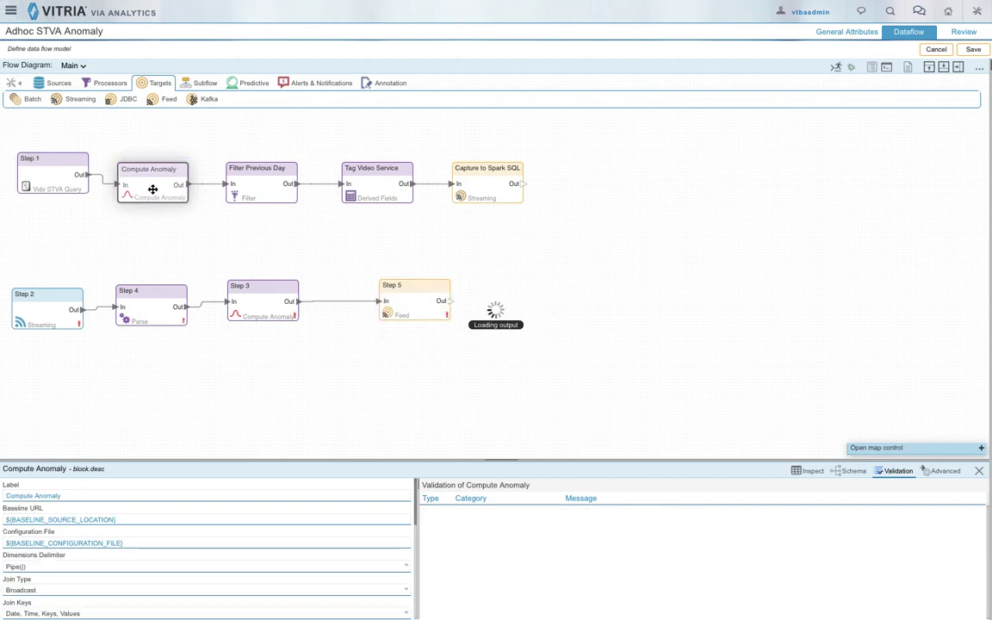
left_click(961, 71)
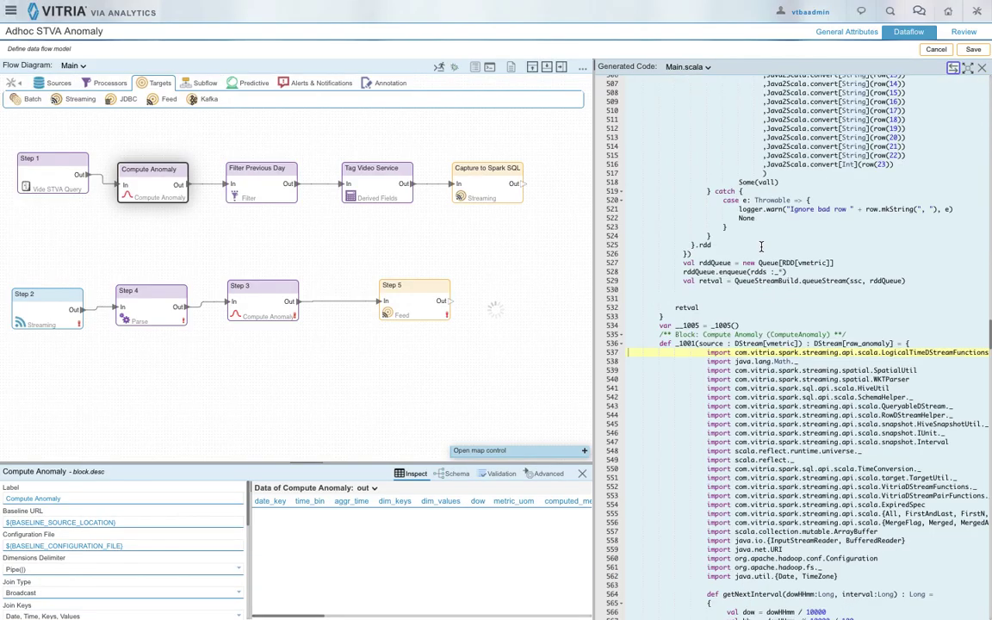
scroll(762, 247, "down", 10)
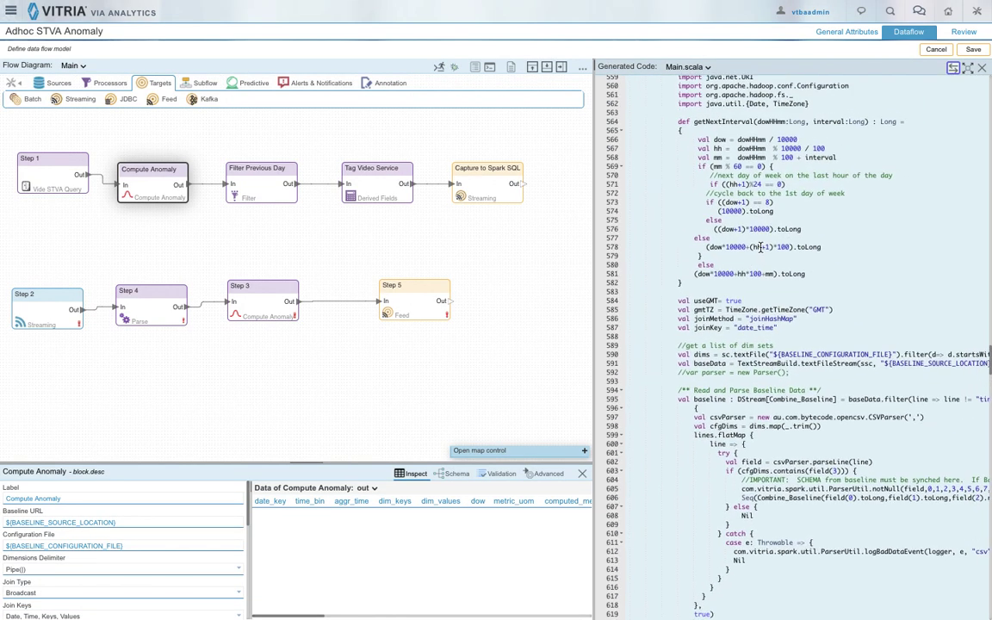
scroll(761, 247, "up", 3)
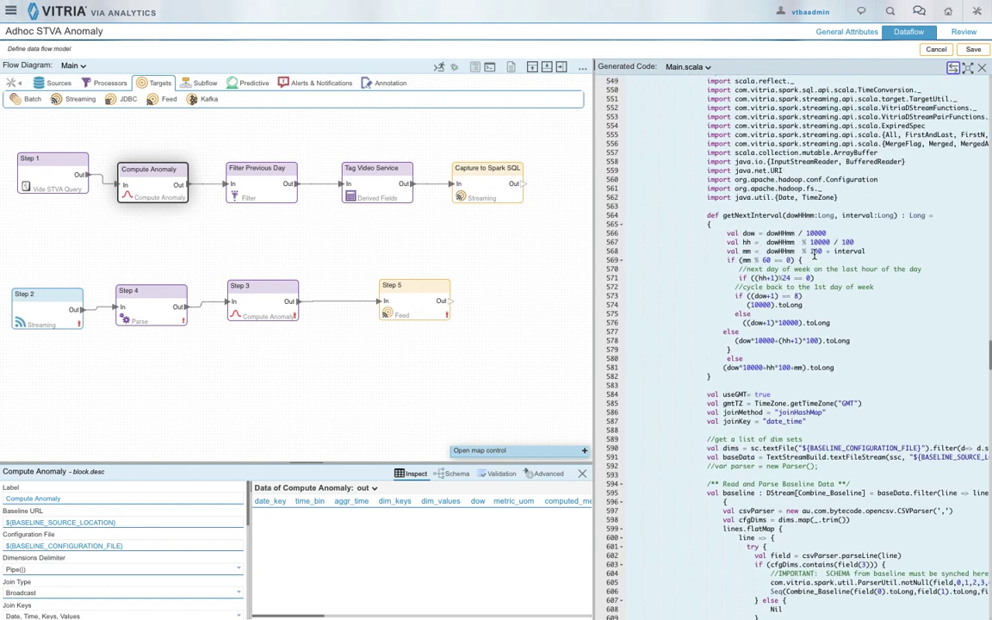
left_click(985, 69)
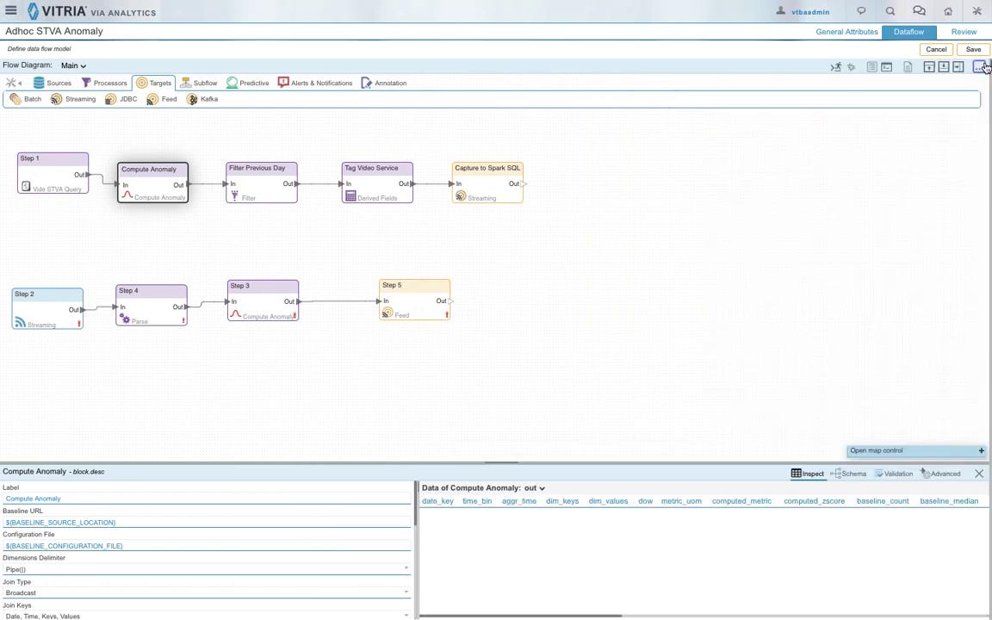